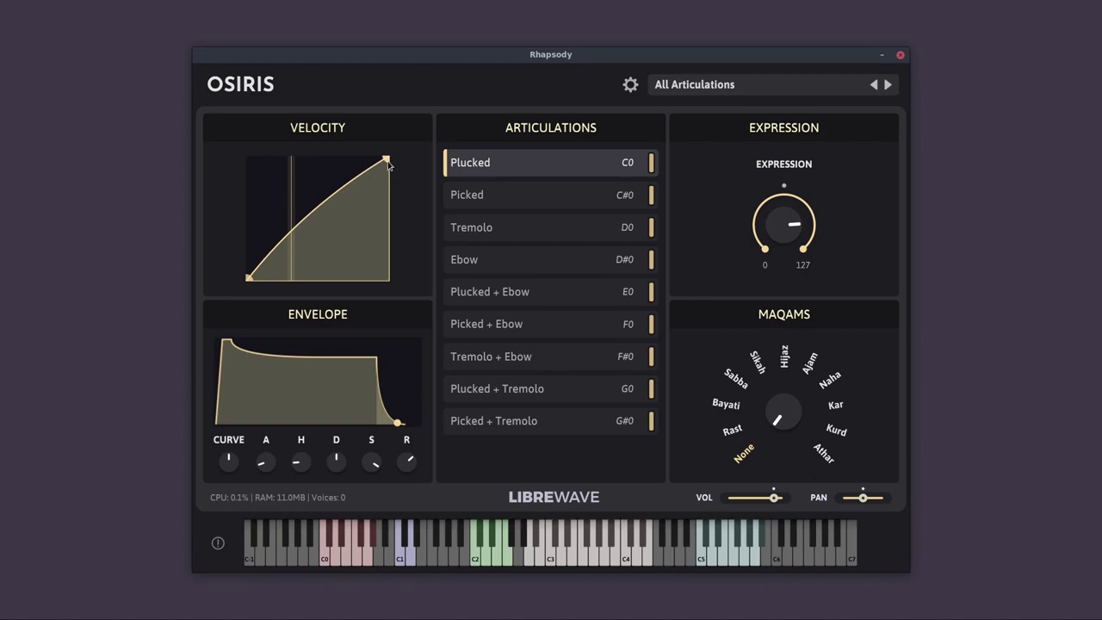
Reshape the velocity curve's endpoints, trying full velocity before lowering the left end
left_click_drag(387, 162, 388, 289)
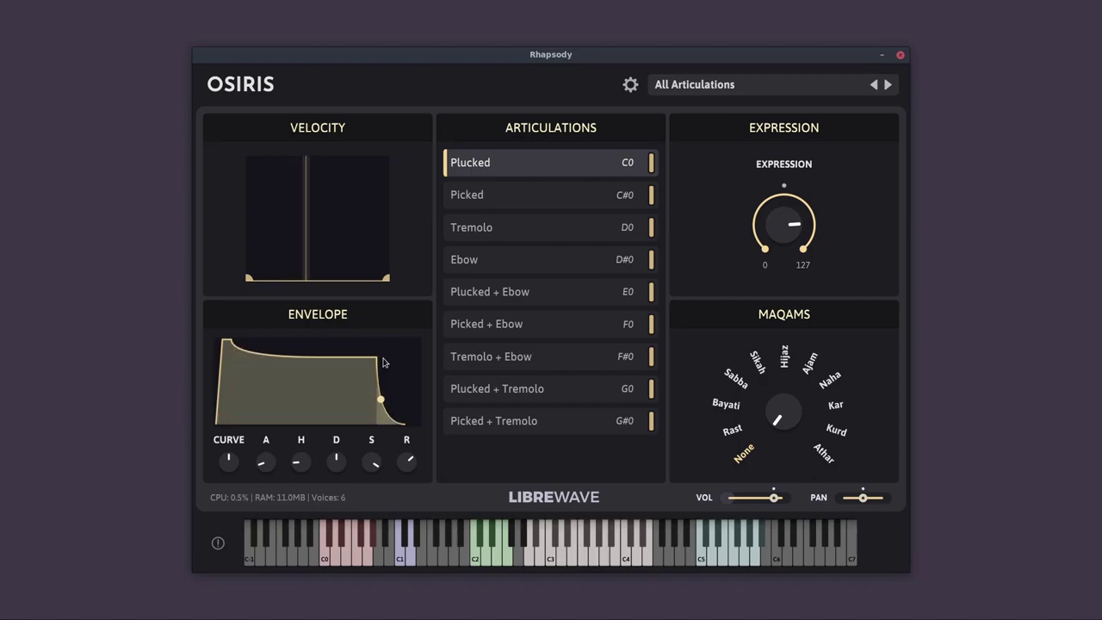
left_click_drag(387, 278, 379, 118)
left_click_drag(245, 284, 242, 107)
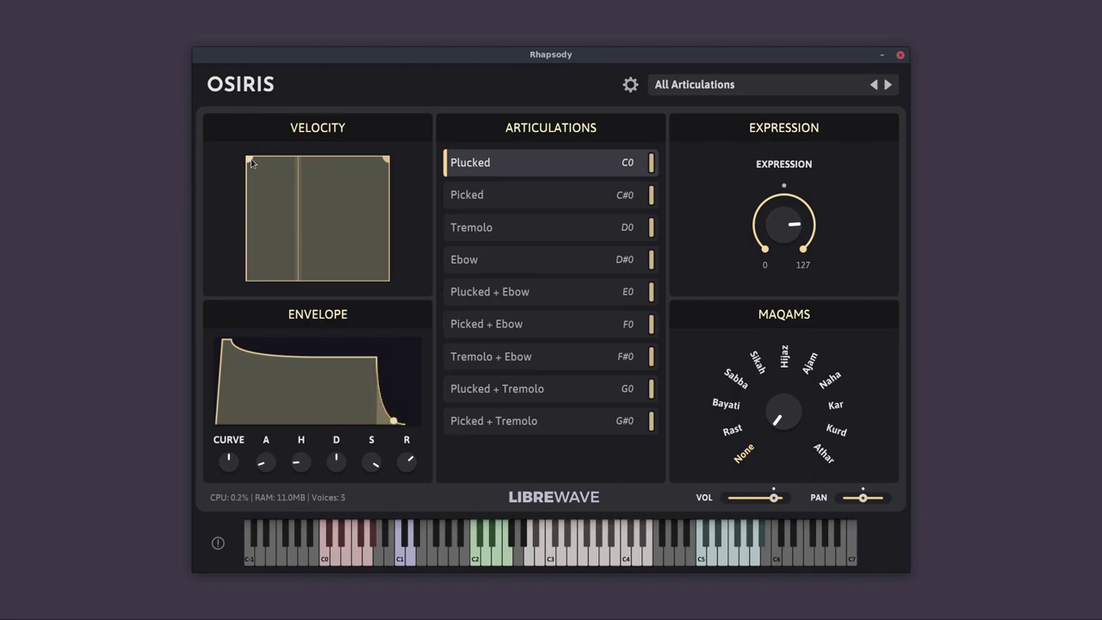
mouse_move(251, 163)
left_click_drag(251, 163, 238, 308)
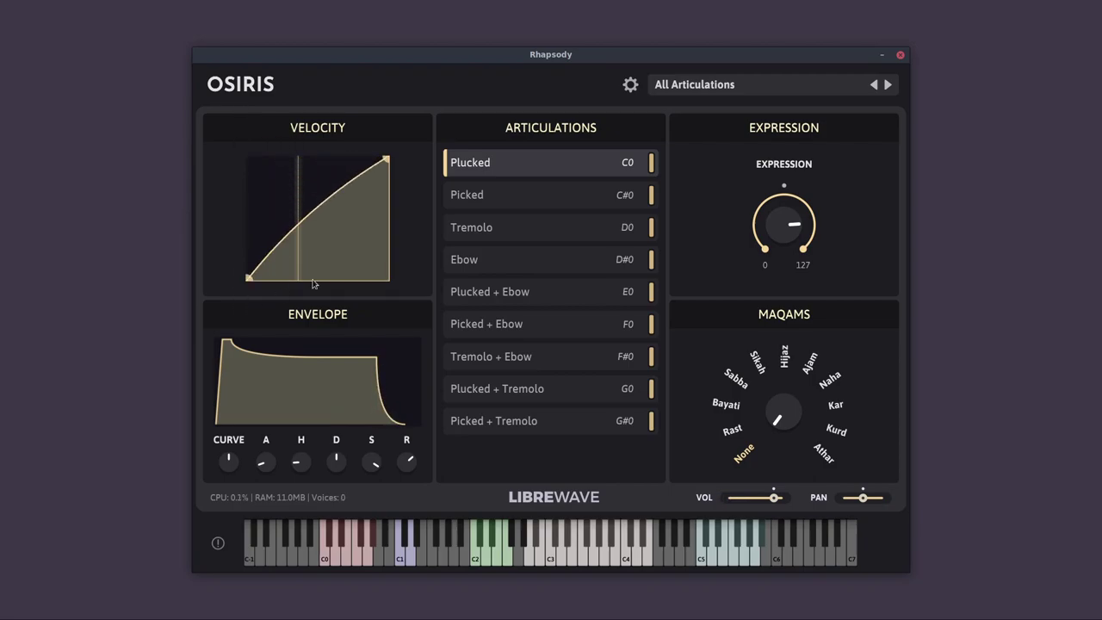
Add, move and remove velocity-curve points, ending with a smooth arc
mouse_move(343, 188)
left_mouse_down()
mouse_move(354, 196)
mouse_move(326, 184)
left_mouse_up()
mouse_move(290, 223)
left_mouse_down()
mouse_move(293, 209)
mouse_move(272, 245)
mouse_move(311, 216)
left_mouse_up()
double_click(324, 183)
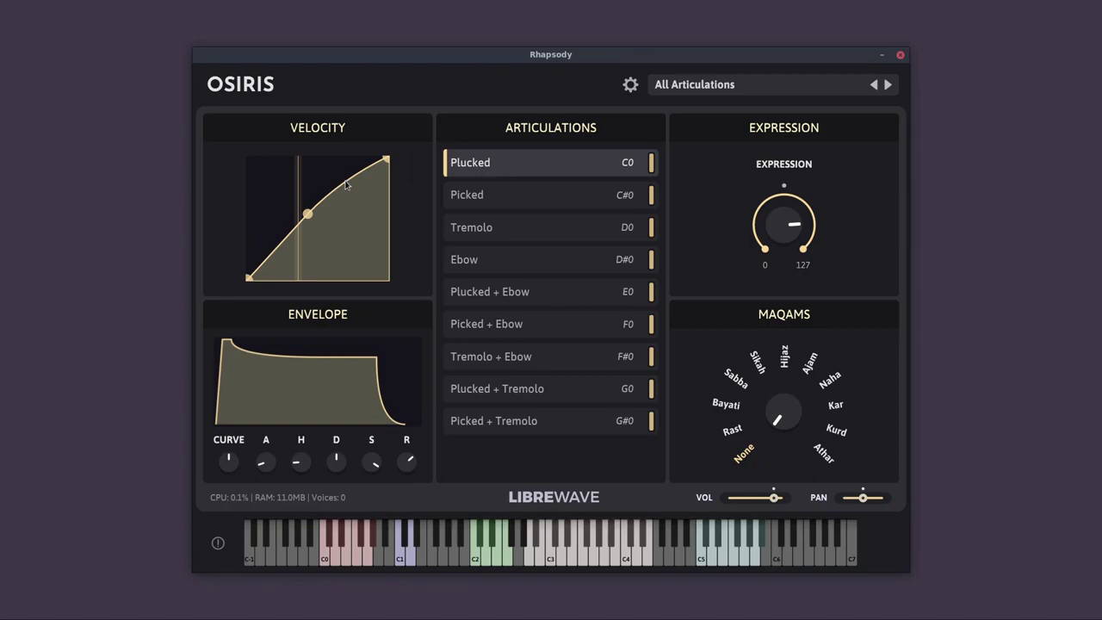
left_click_drag(349, 184, 287, 289)
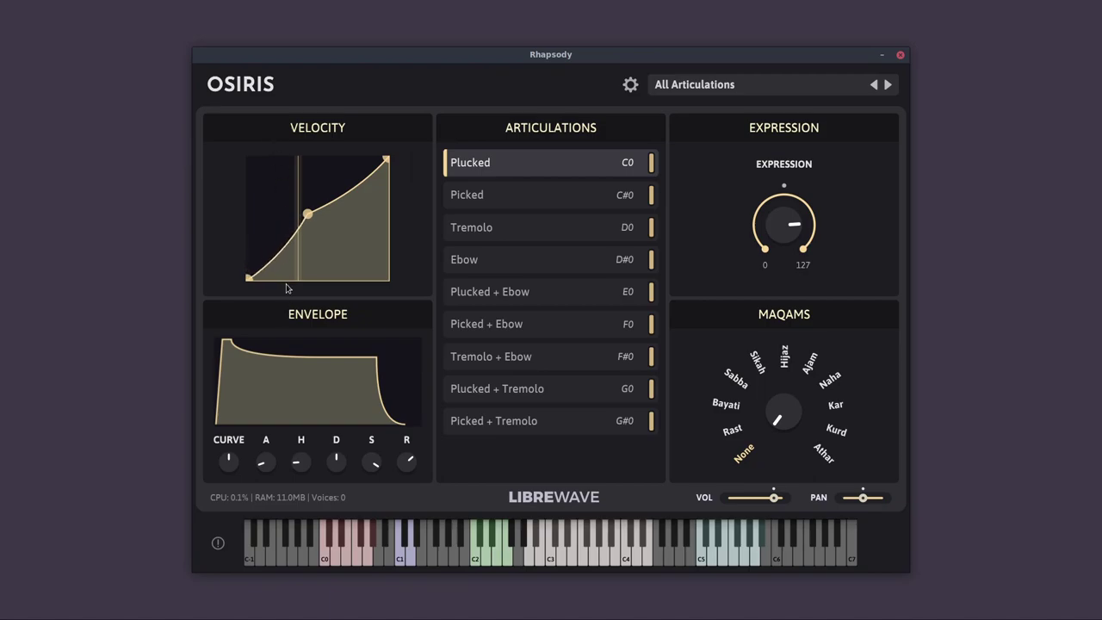
double_click(309, 215)
left_click_drag(314, 222, 303, 166)
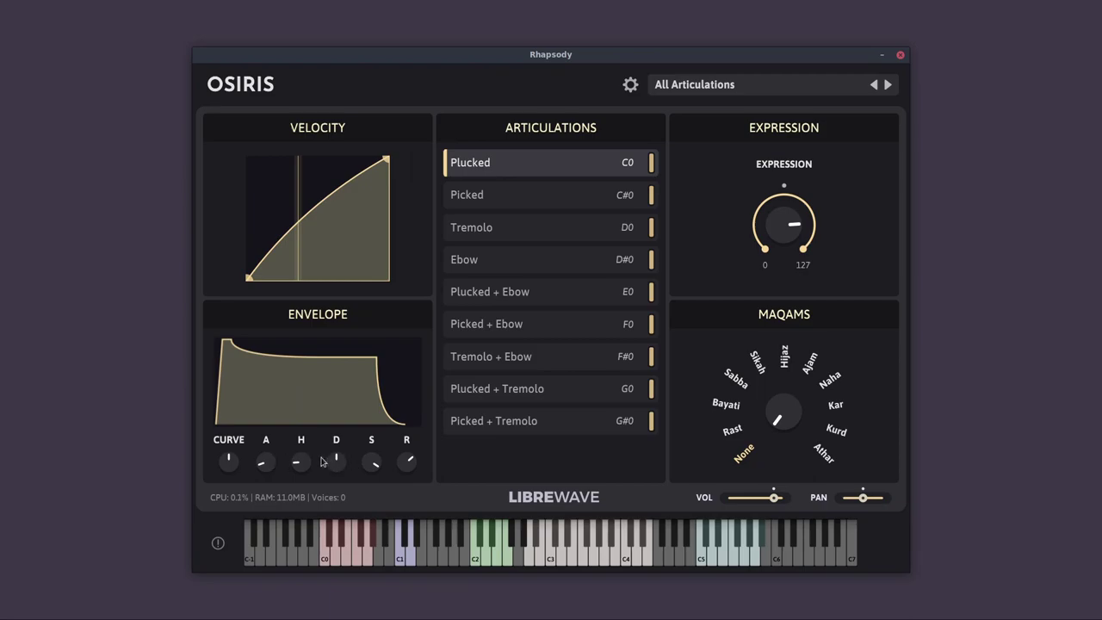
Adjust the envelope attack and hold, and lower the sustain to -34.5 dB
left_click_drag(261, 466, 230, 449)
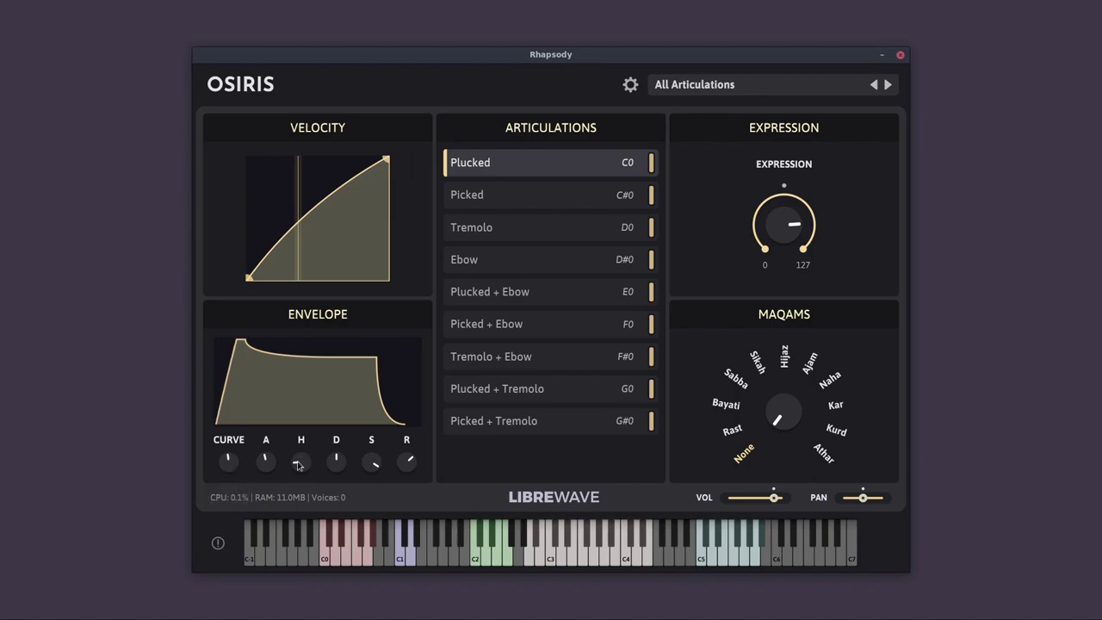
left_click_drag(300, 461, 370, 456)
left_click_drag(299, 467, 265, 495)
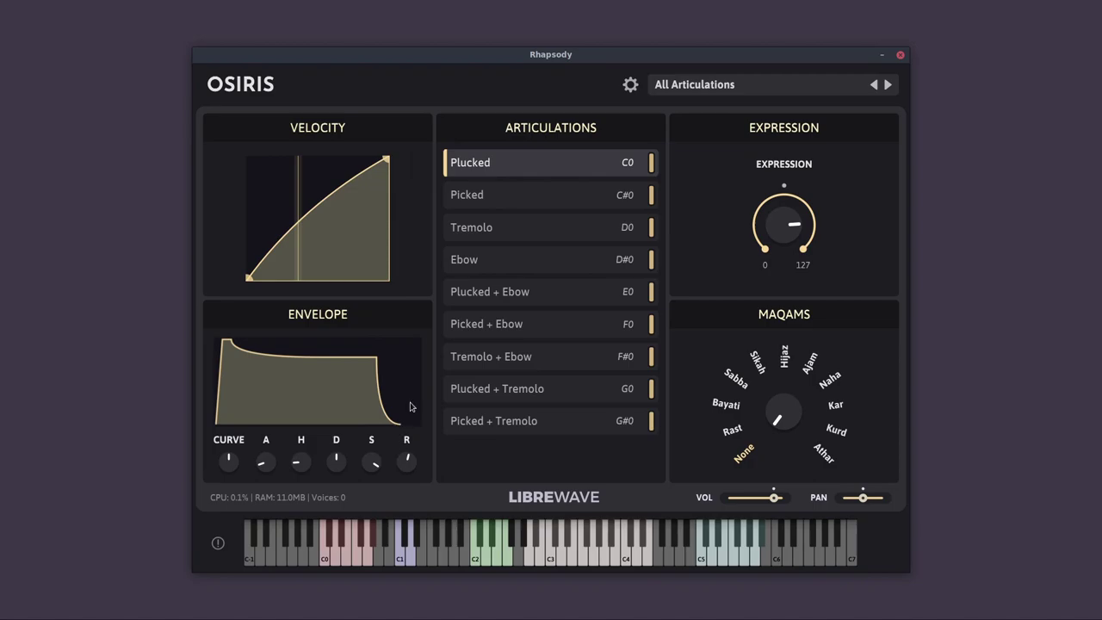
left_click_drag(372, 466, 371, 593)
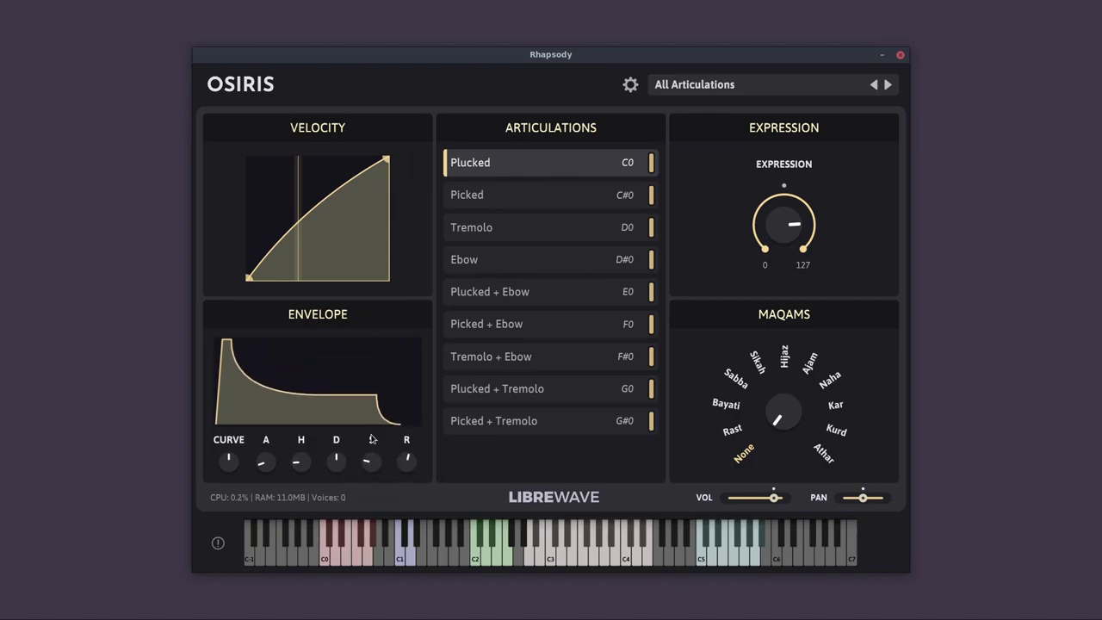
Compare Picked with Plucked, then raise the envelope sustain back to -2.0 dB
left_click(490, 207)
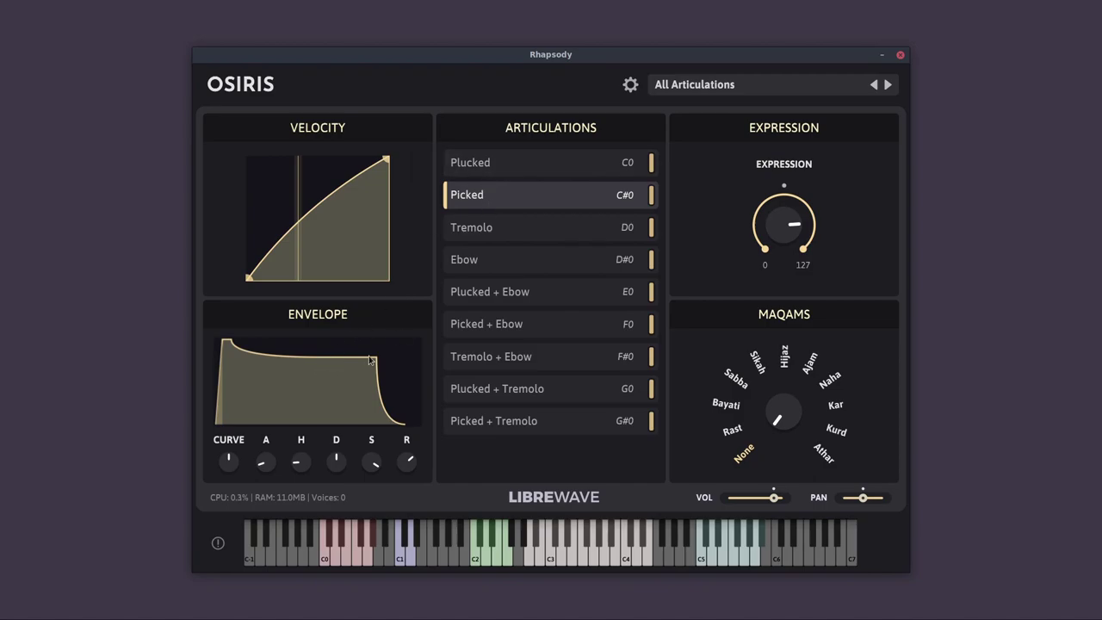
left_click(507, 166)
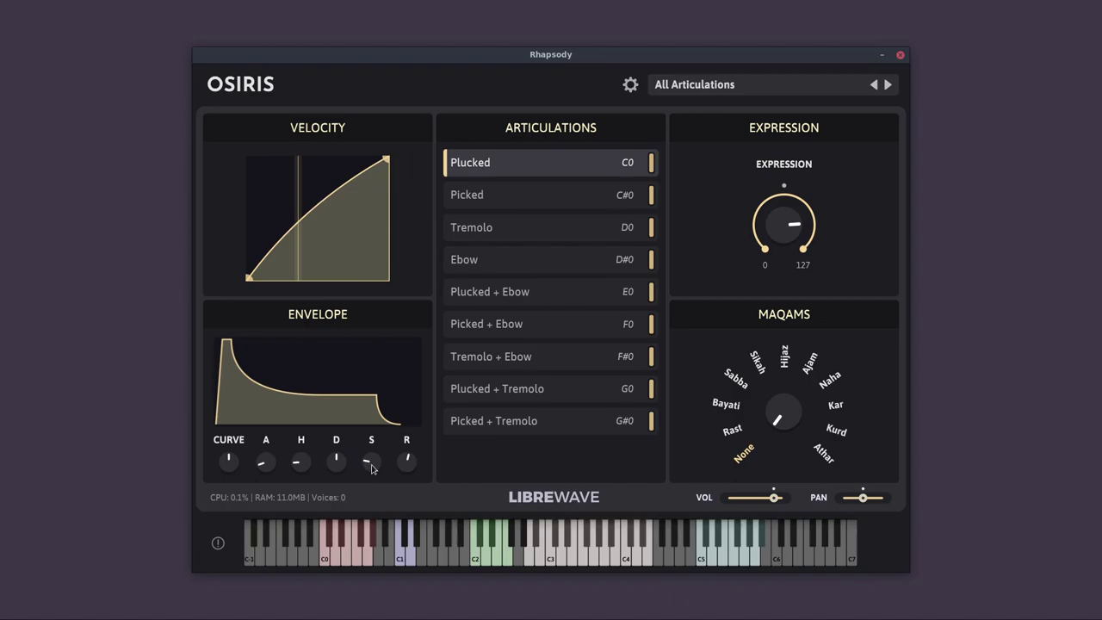
left_click_drag(375, 469, 374, 435)
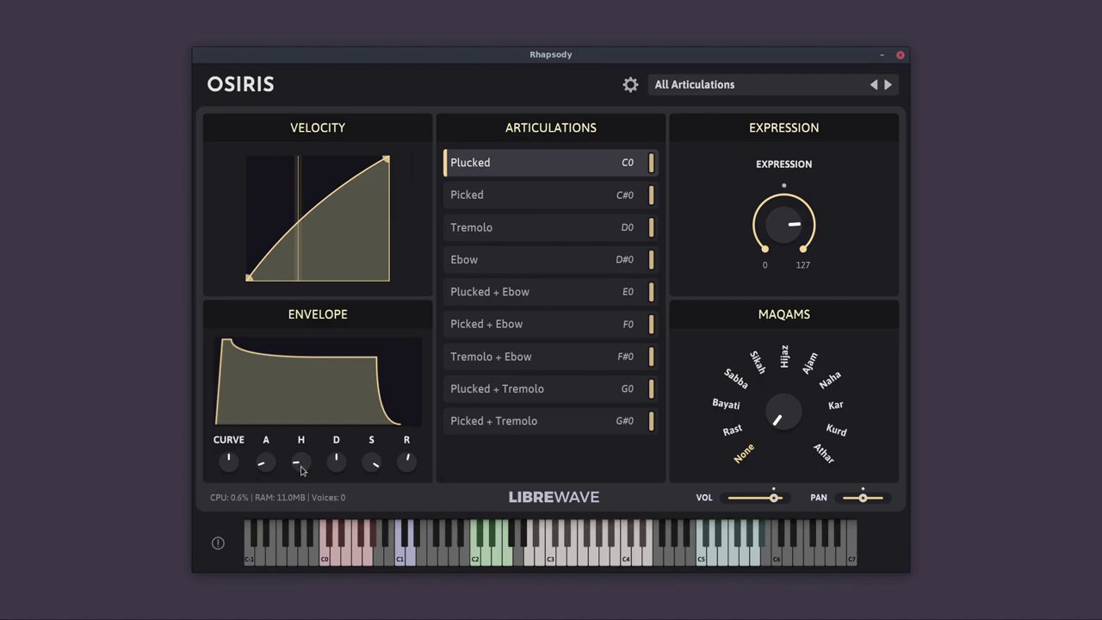
mouse_move(302, 467)
mouse_move(373, 465)
scroll(374, 465, "down", 2)
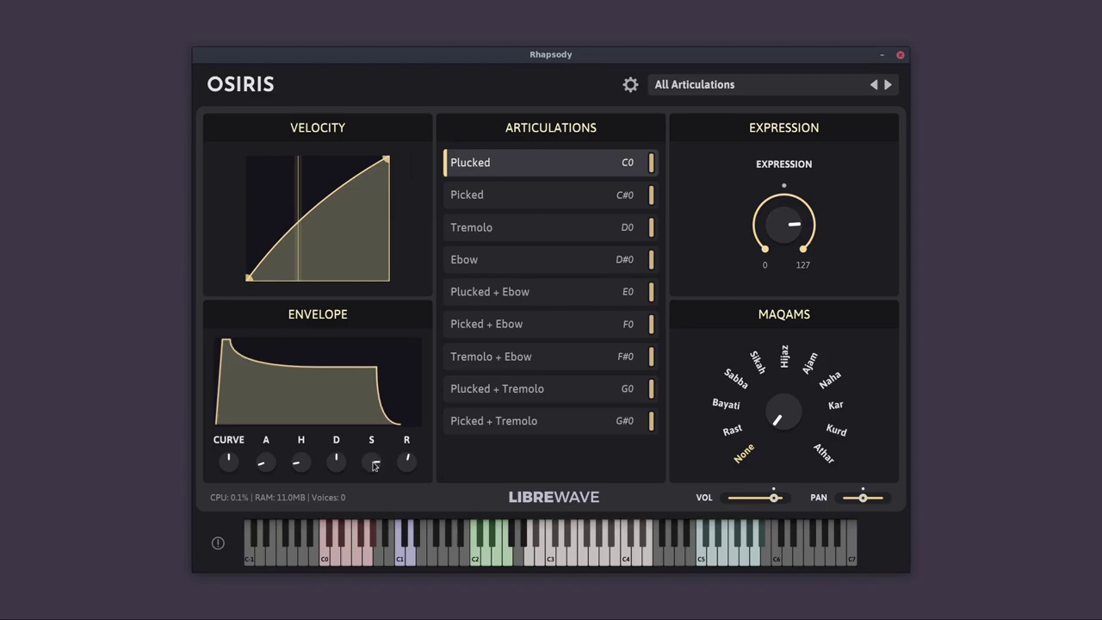
scroll(375, 466, "up", 2)
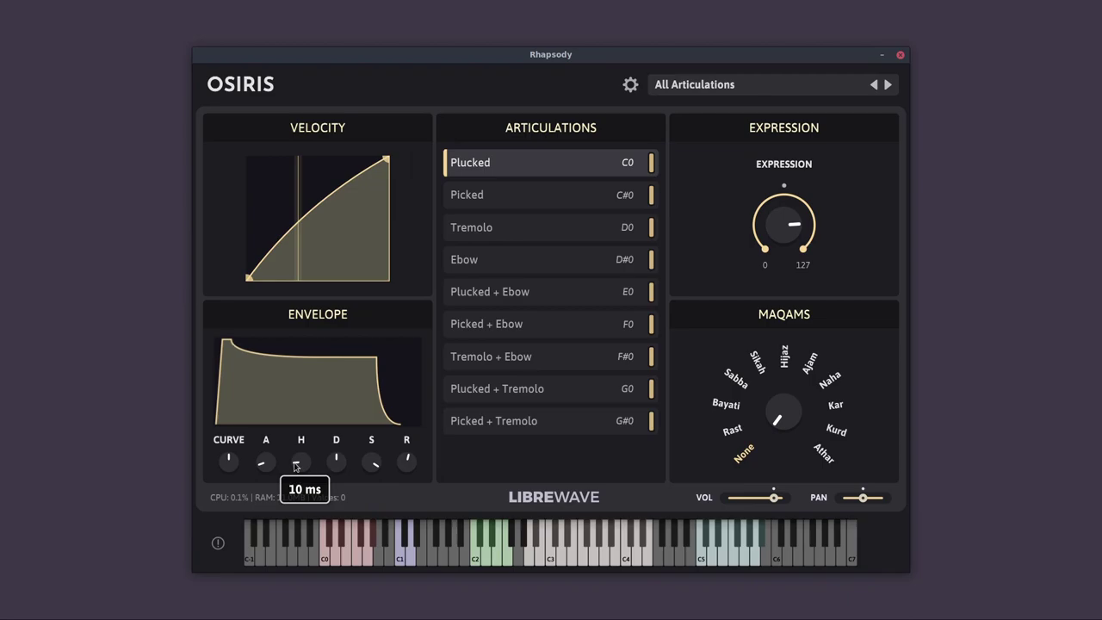
Step through Picked and the other articulations, return to Plucked, and audition Tremolo
left_click(528, 198)
left_click(527, 229)
left_click(528, 193)
left_click(528, 175)
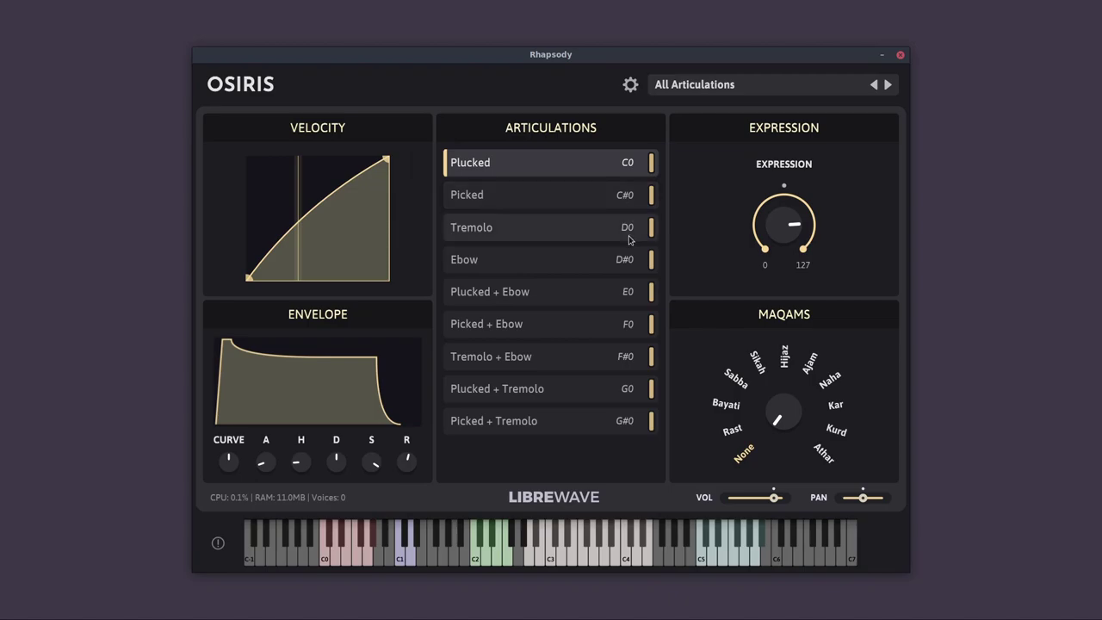
left_click(336, 552)
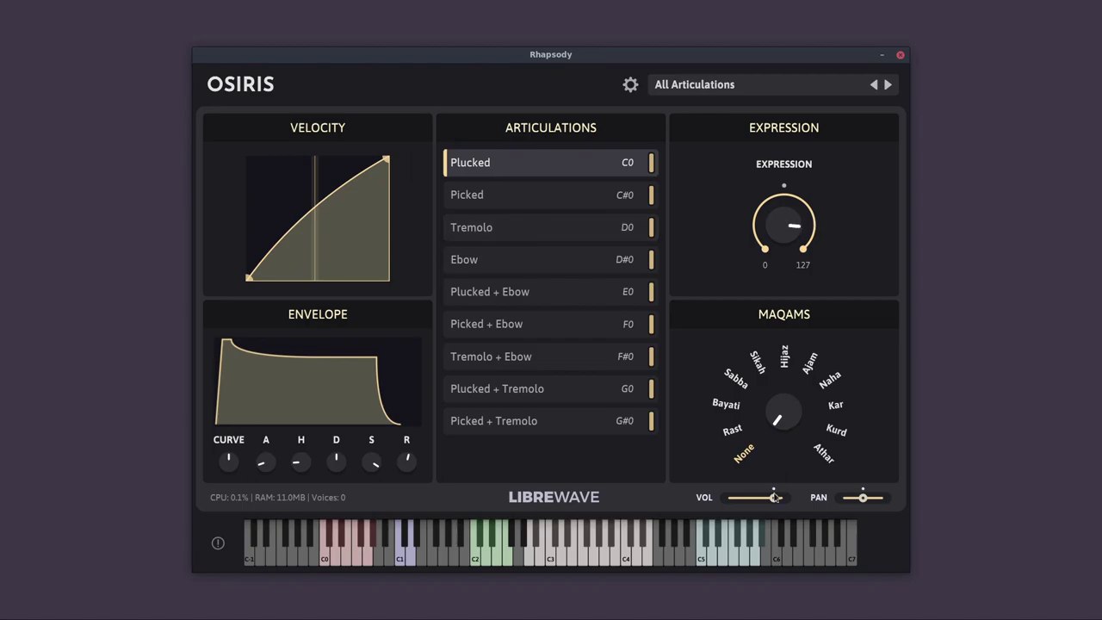
Set the output volume to about -13.4 dB and unlink CC#11 from Expression
mouse_move(775, 501)
left_mouse_down()
mouse_move(725, 501)
mouse_move(774, 502)
left_mouse_up()
right_click(791, 222)
left_click(659, 266)
Start MIDI learn on Expression, then unlink CC#1 from it
right_click(785, 223)
mouse_move(659, 250)
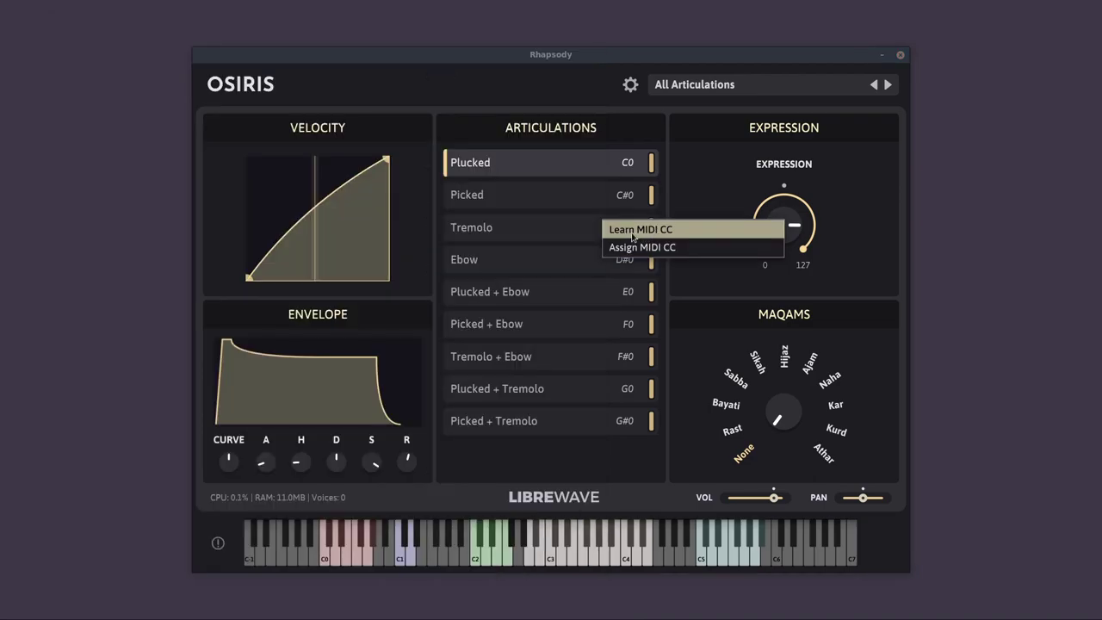
left_click(636, 233)
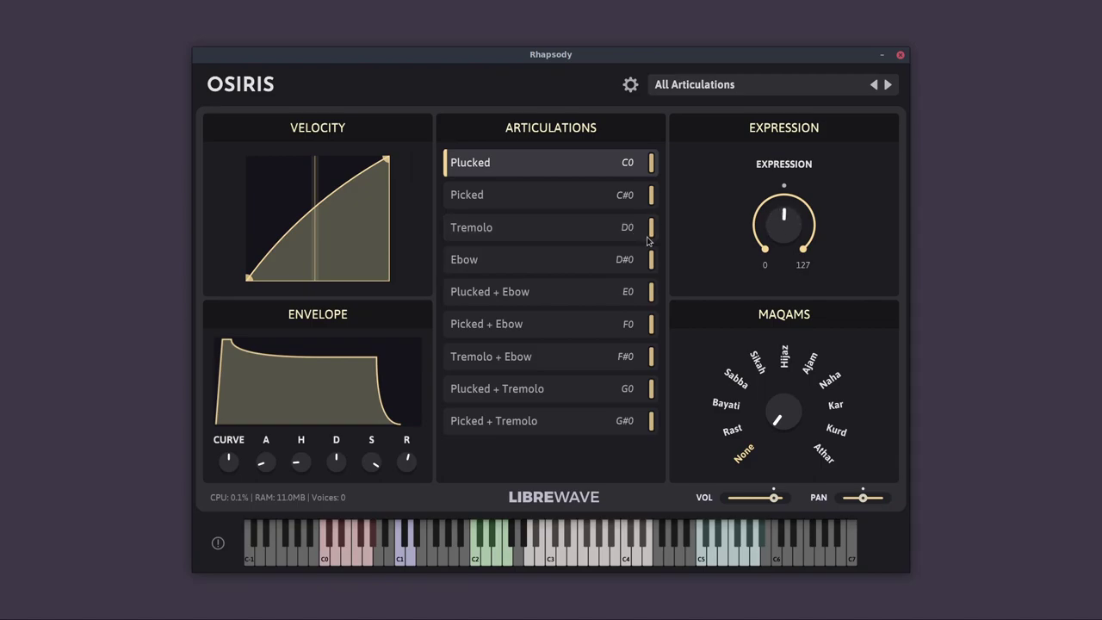
right_click(772, 237)
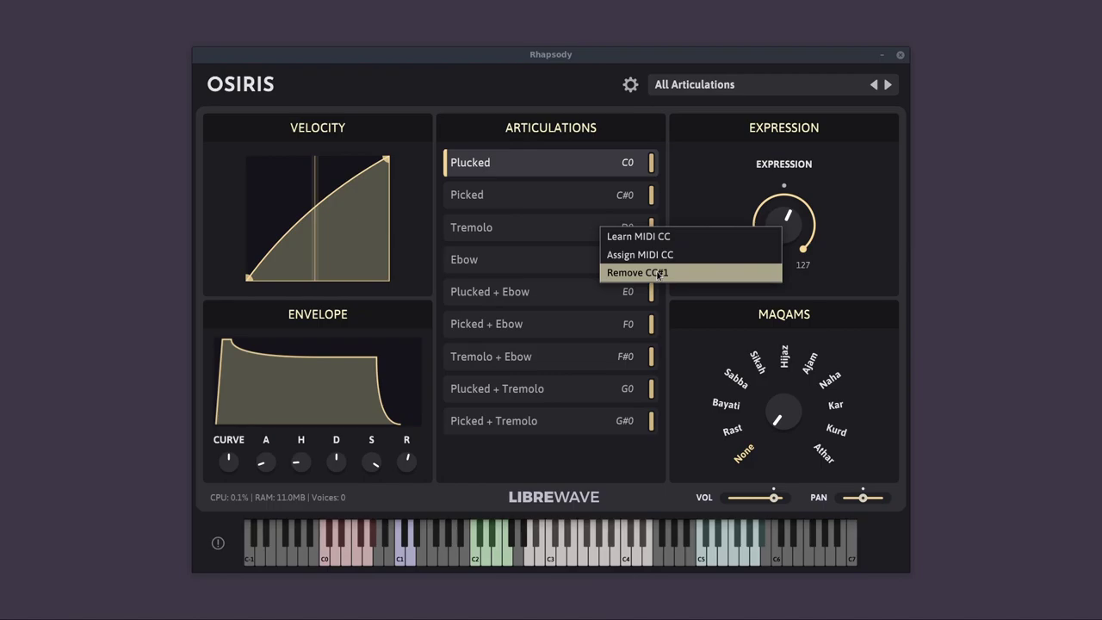
left_click(659, 273)
mouse_move(797, 231)
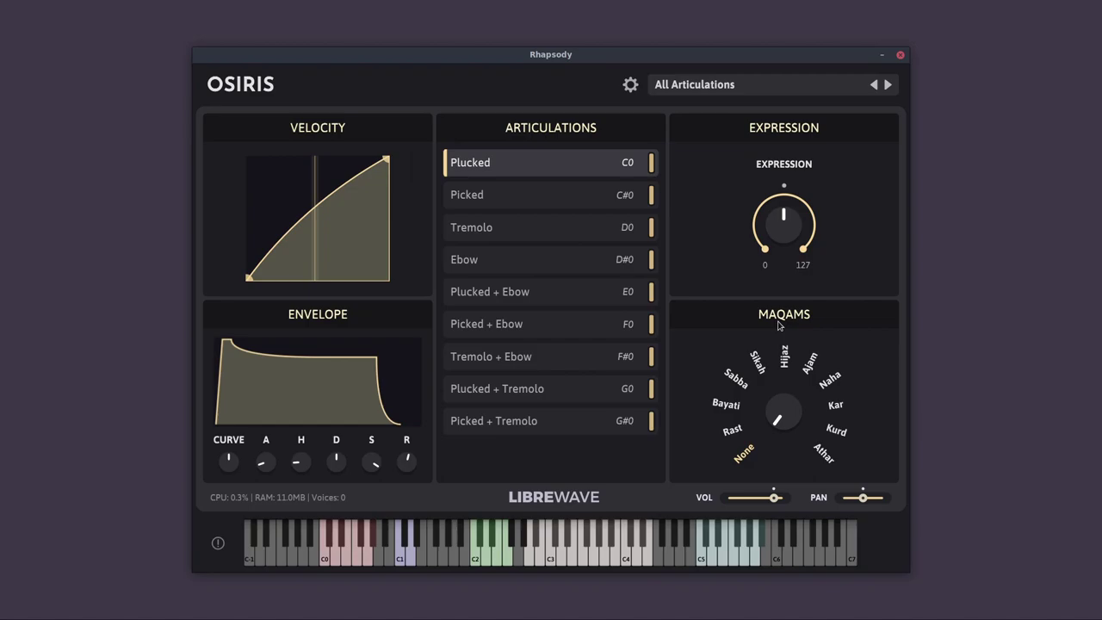
left_click_drag(778, 420, 781, 362)
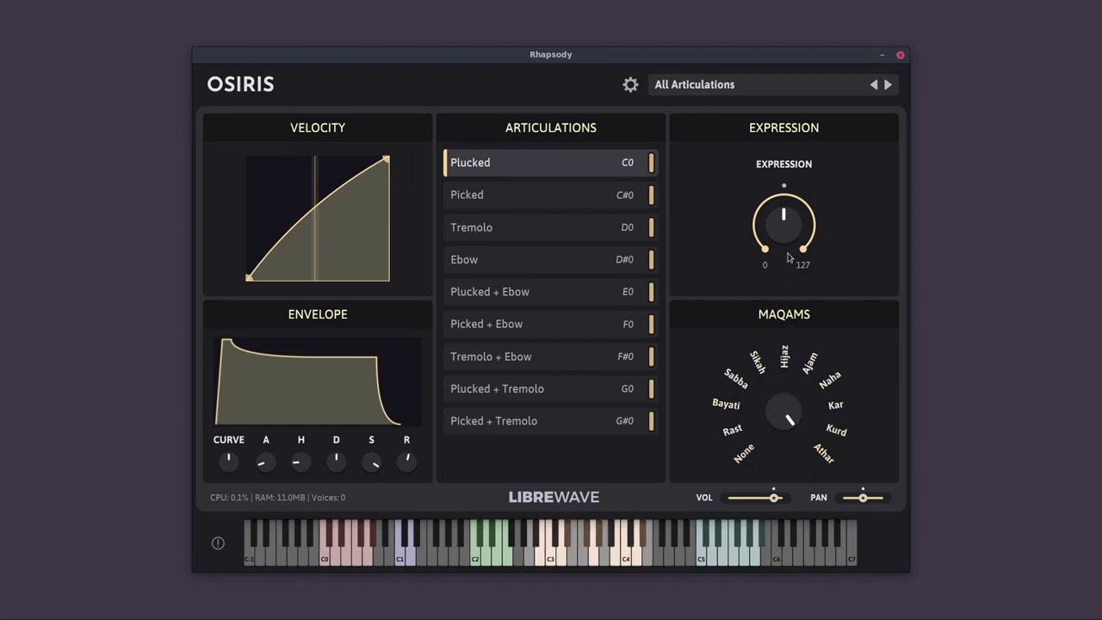
left_click(787, 402)
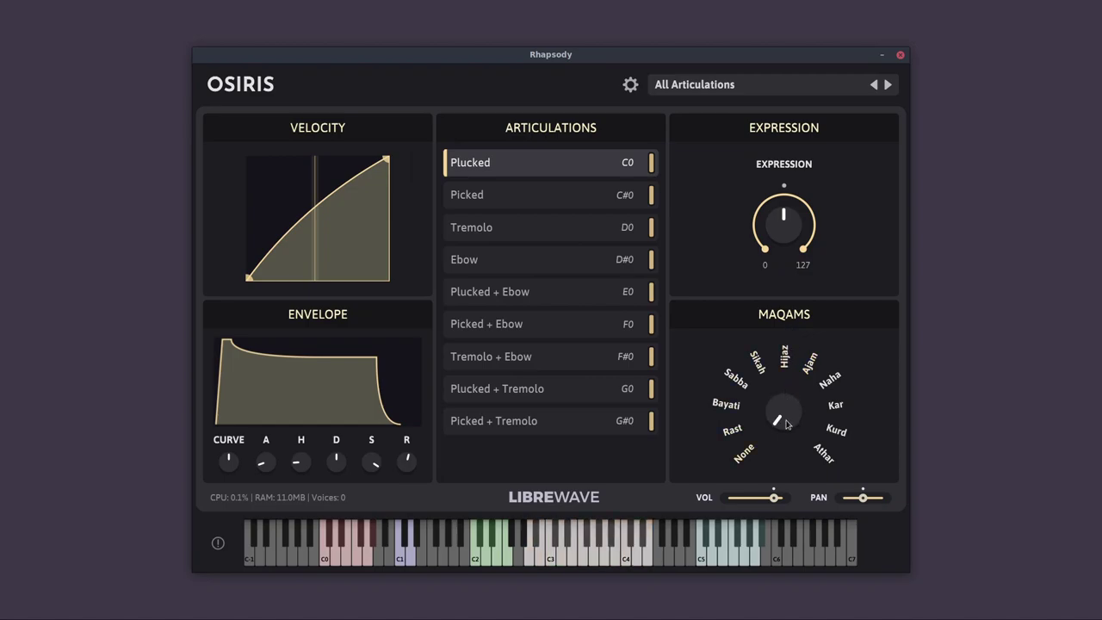
left_click(738, 459)
left_click_drag(777, 418, 776, 412)
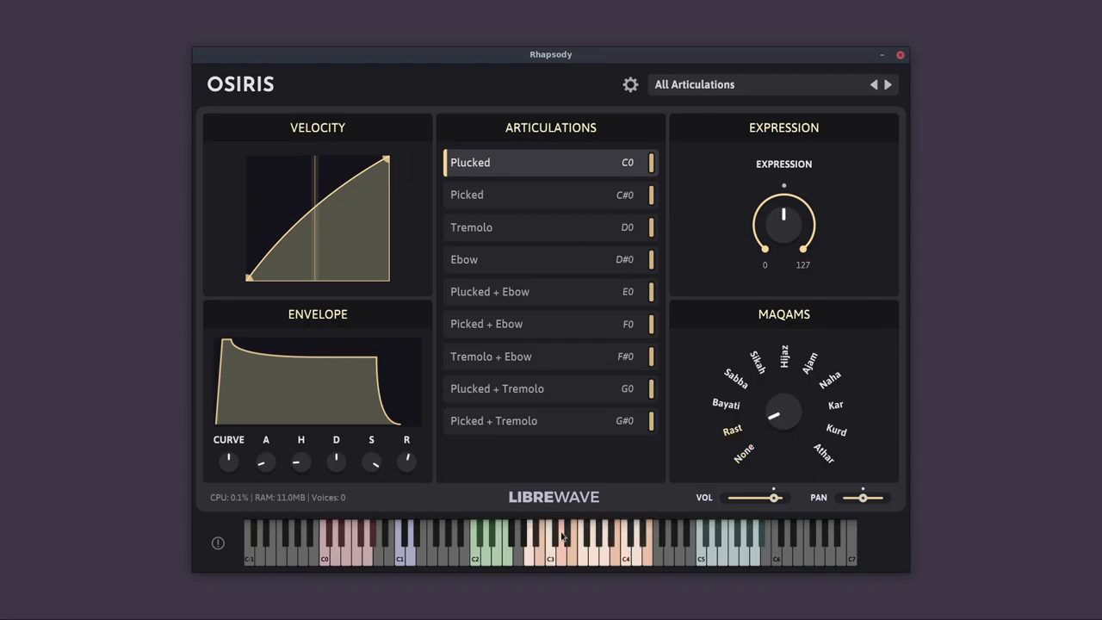
left_click_drag(796, 422, 791, 448)
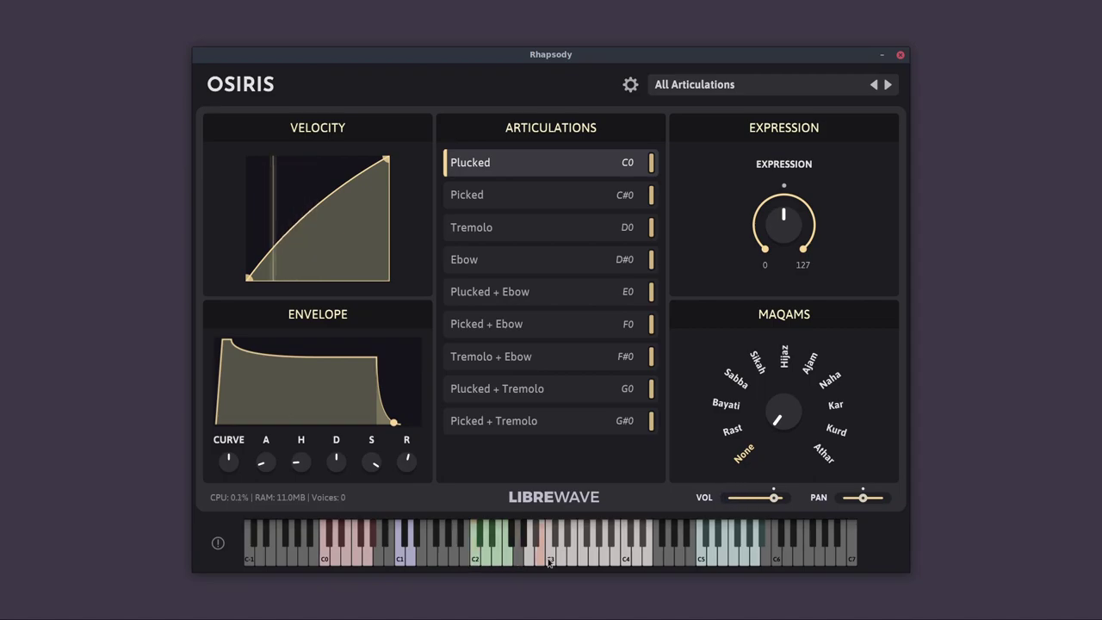
left_click(584, 560)
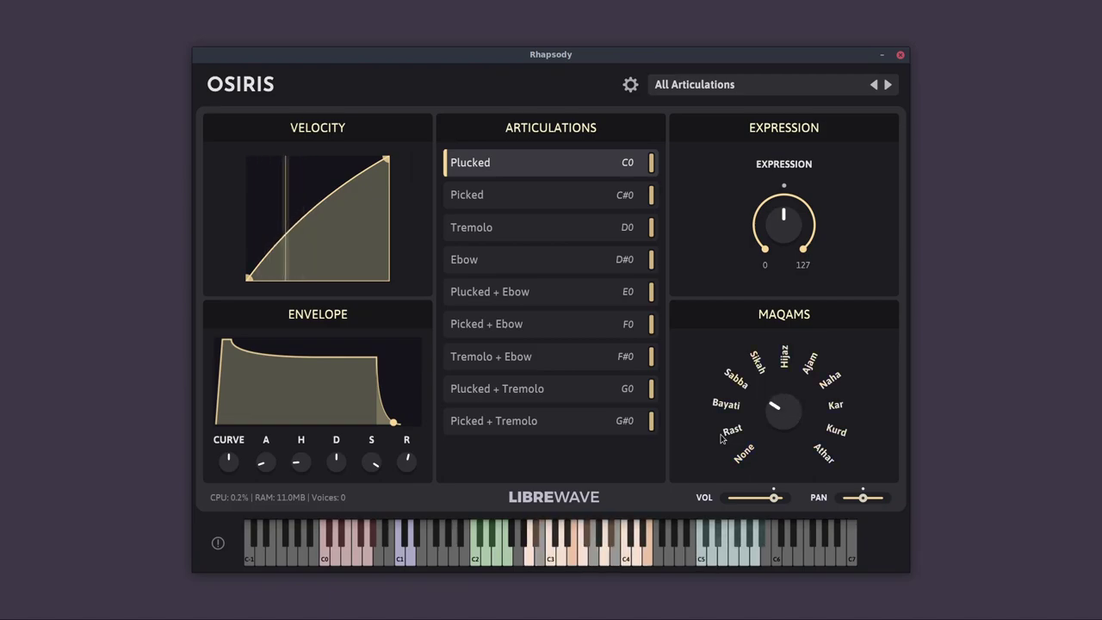
Inspect the Maqams dial's MIDI CC options, then close the menu unchanged
right_click(788, 415)
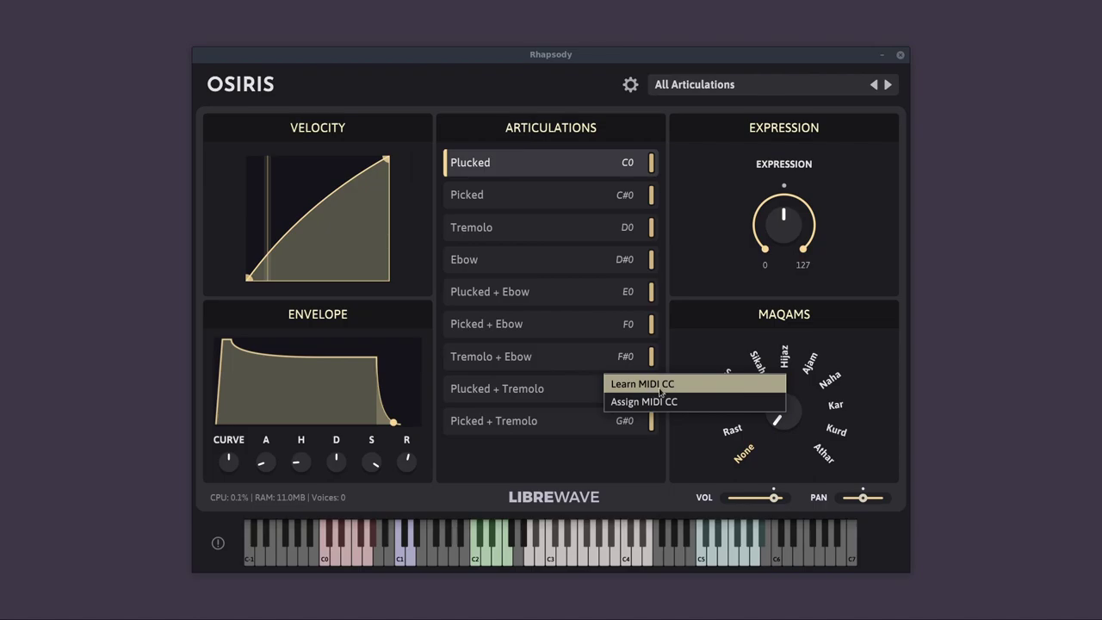
mouse_move(650, 403)
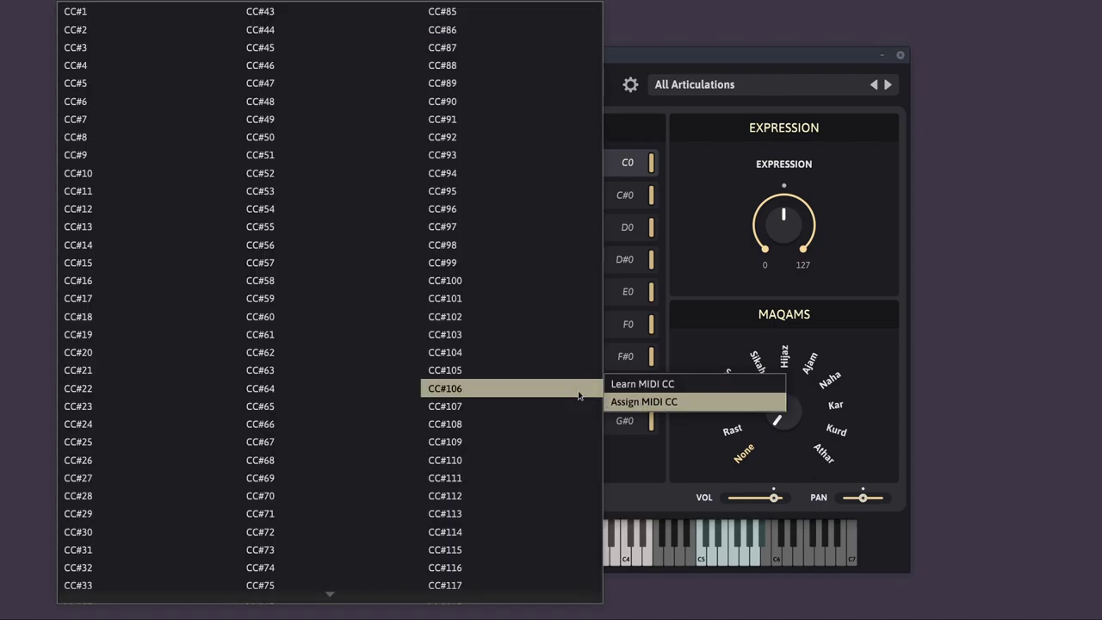
left_click(732, 469)
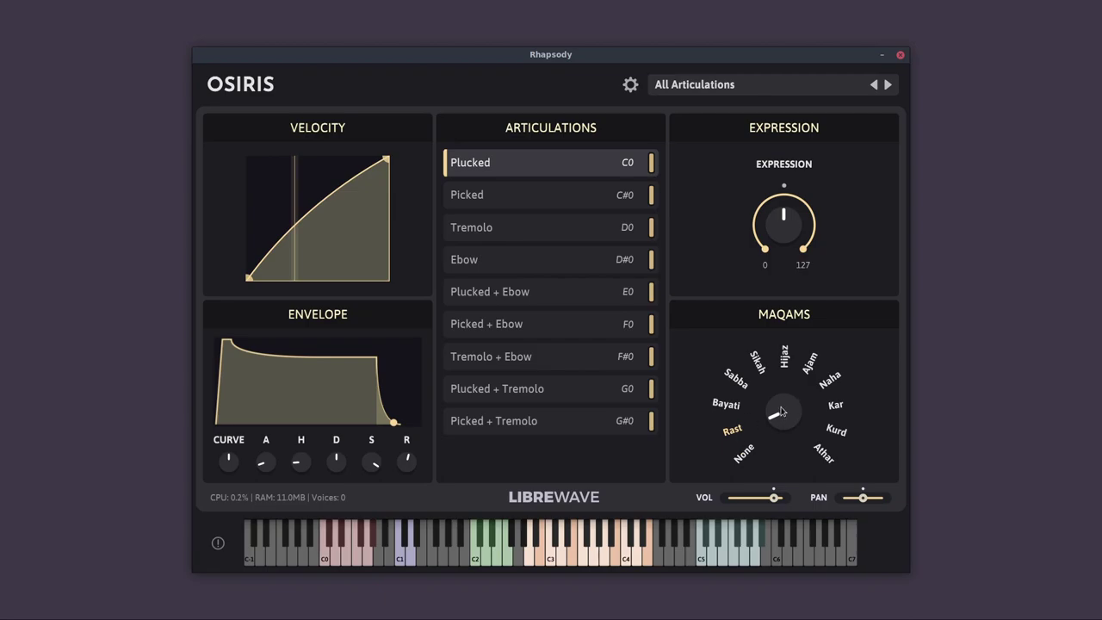
Audition the Bayati, Sabba and Hijaz maqams, then return the maqam to None
left_click_drag(782, 412, 773, 408)
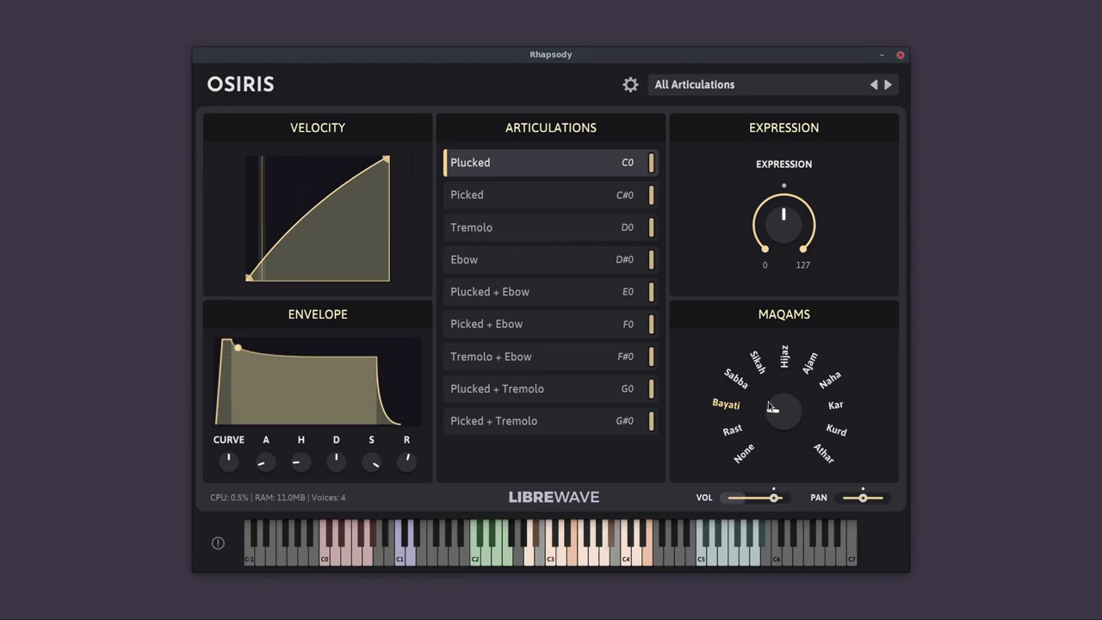
left_click_drag(772, 409, 776, 407)
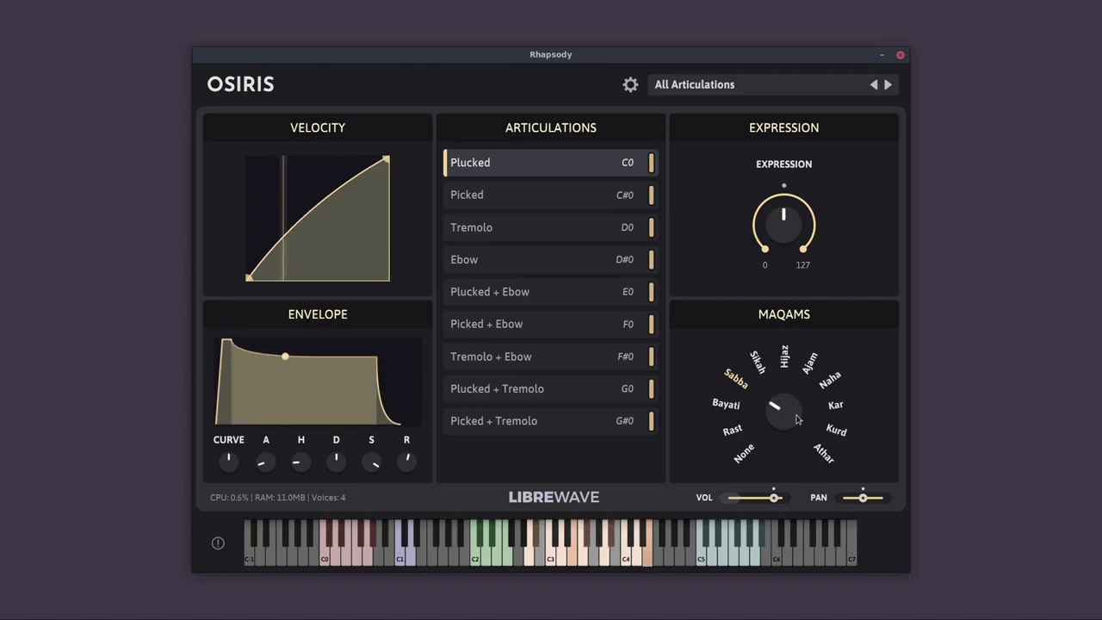
left_click_drag(780, 417, 778, 444)
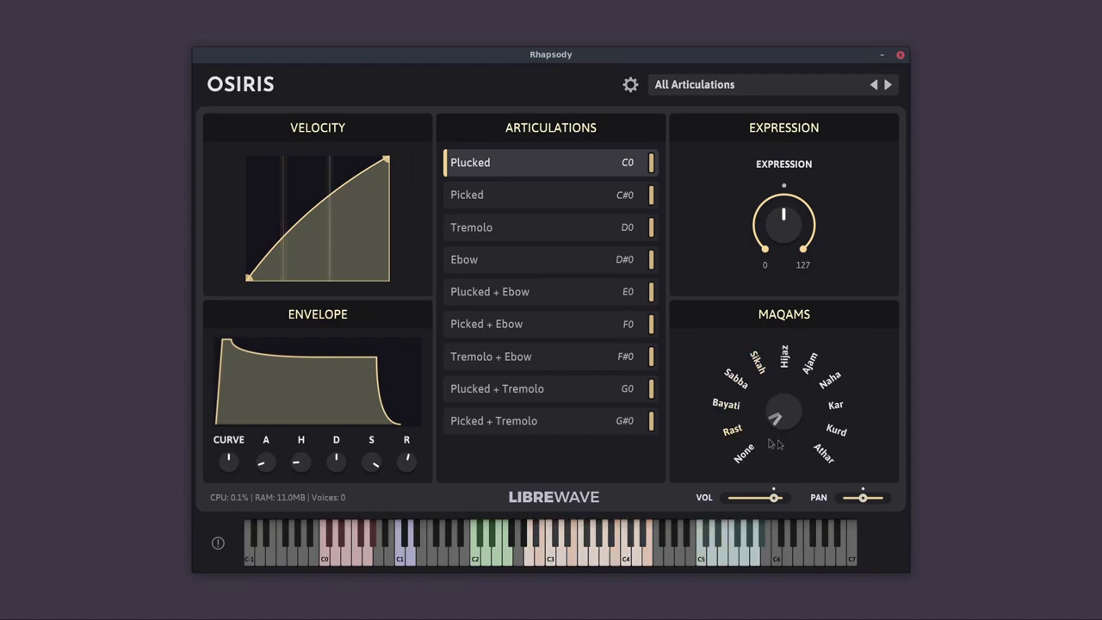
left_click_drag(772, 444, 771, 444)
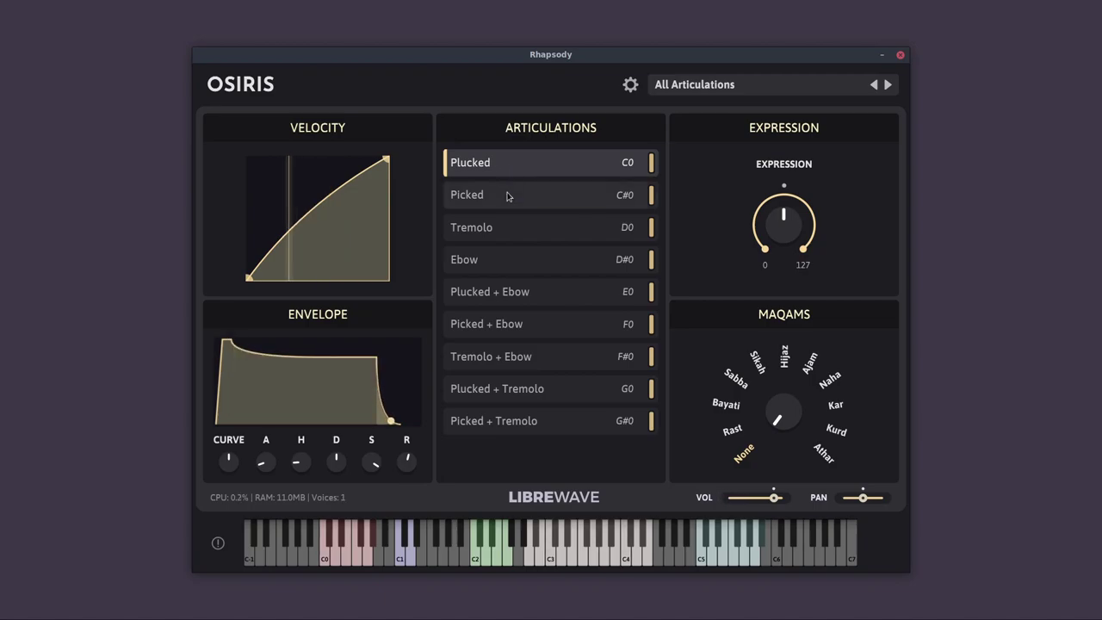
Audition the Picked articulation, then switch to Tremolo
left_click(508, 197)
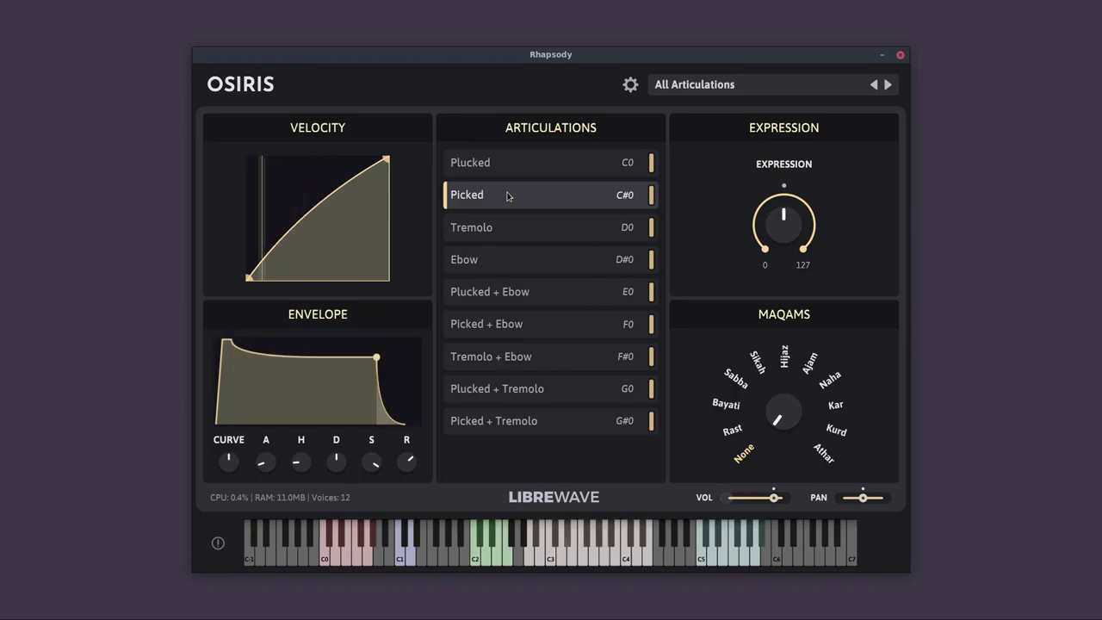
left_click(507, 238)
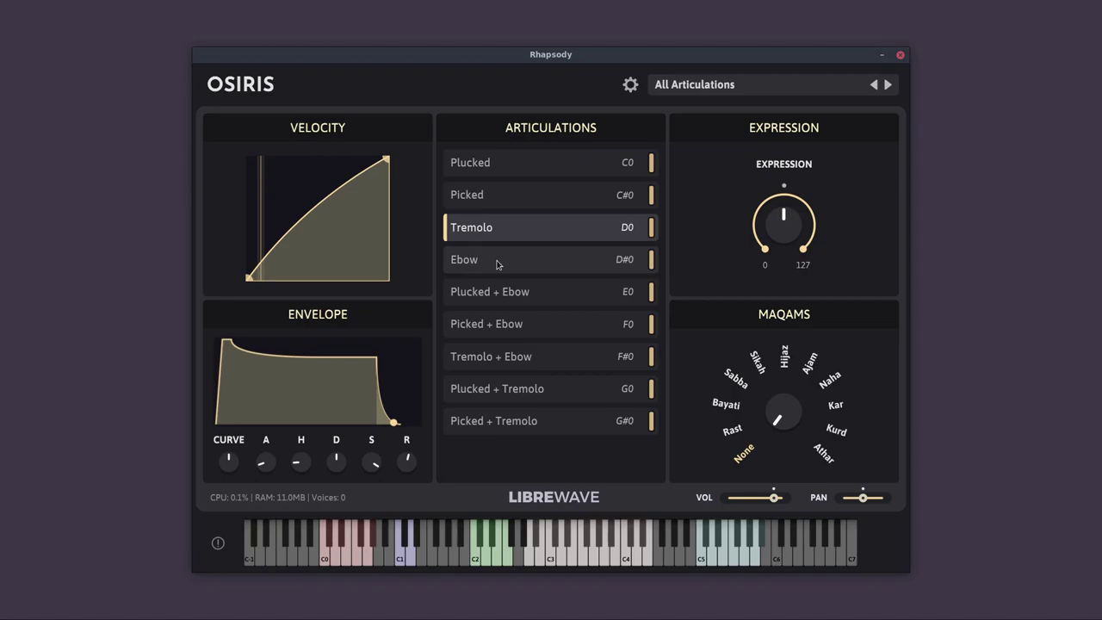
Audition Ebow and each combined articulation down to Picked + Tremolo, then return to Plucked + Ebow
left_click(497, 262)
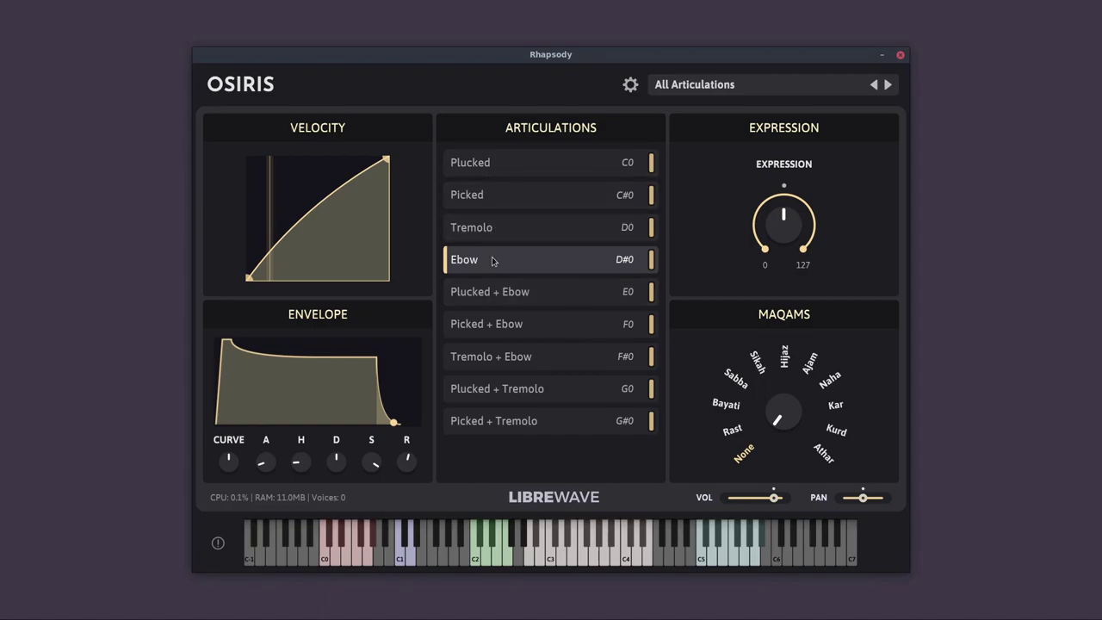
left_click(517, 293)
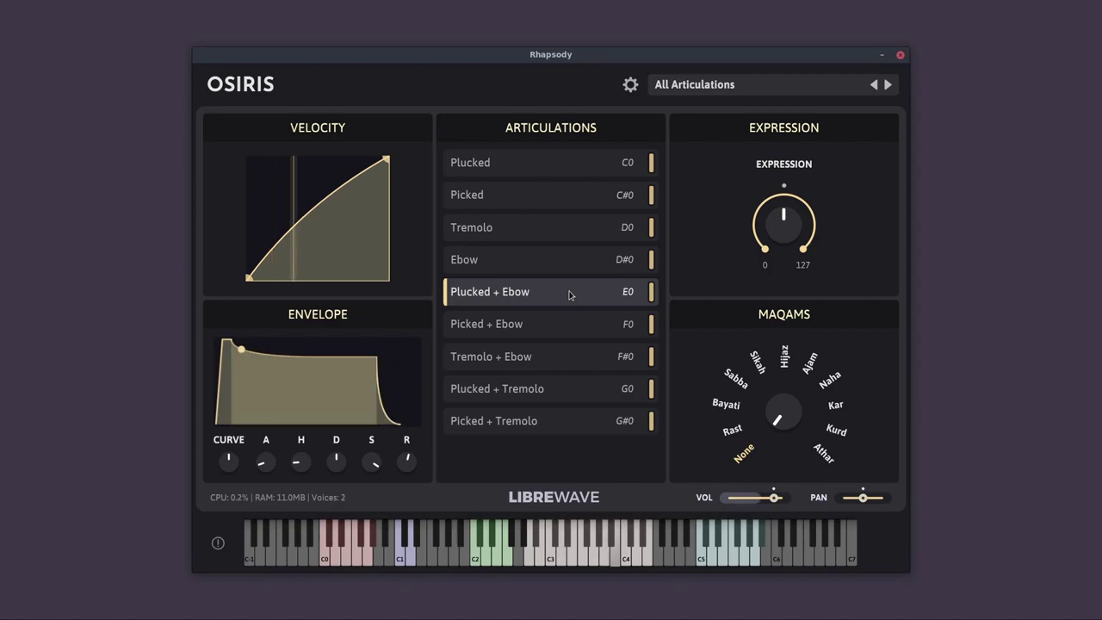
left_click(600, 331)
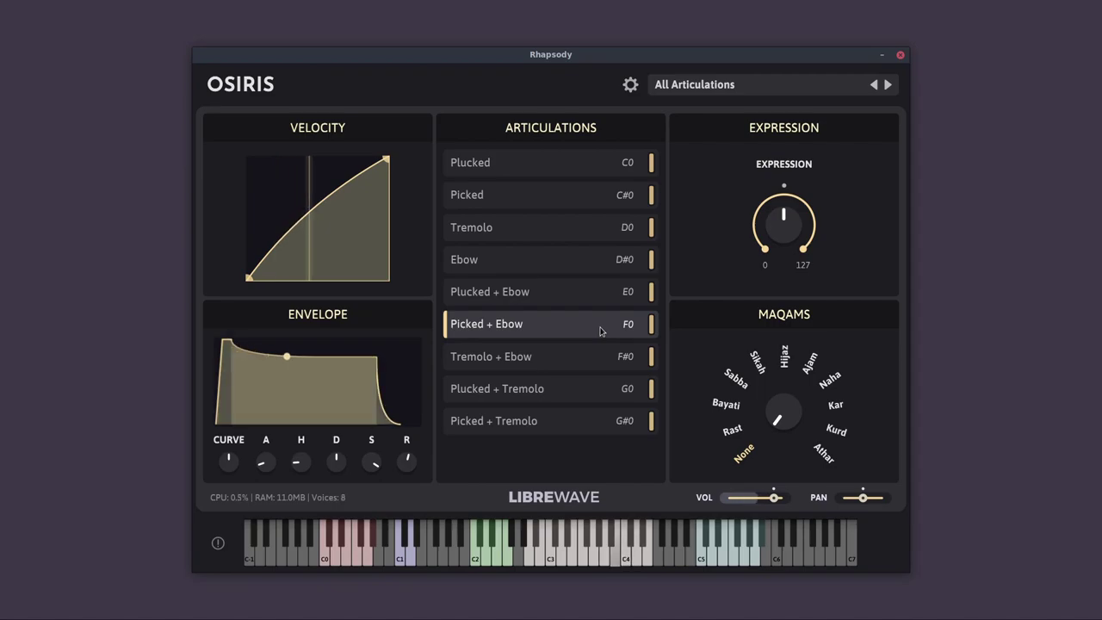
left_click(545, 363)
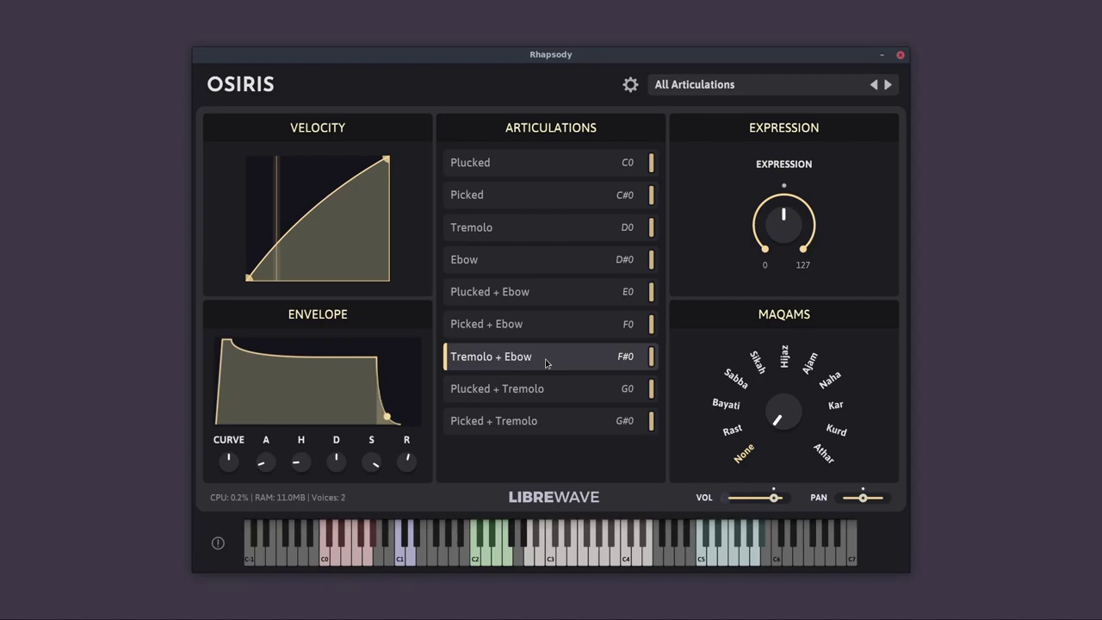
left_click(537, 389)
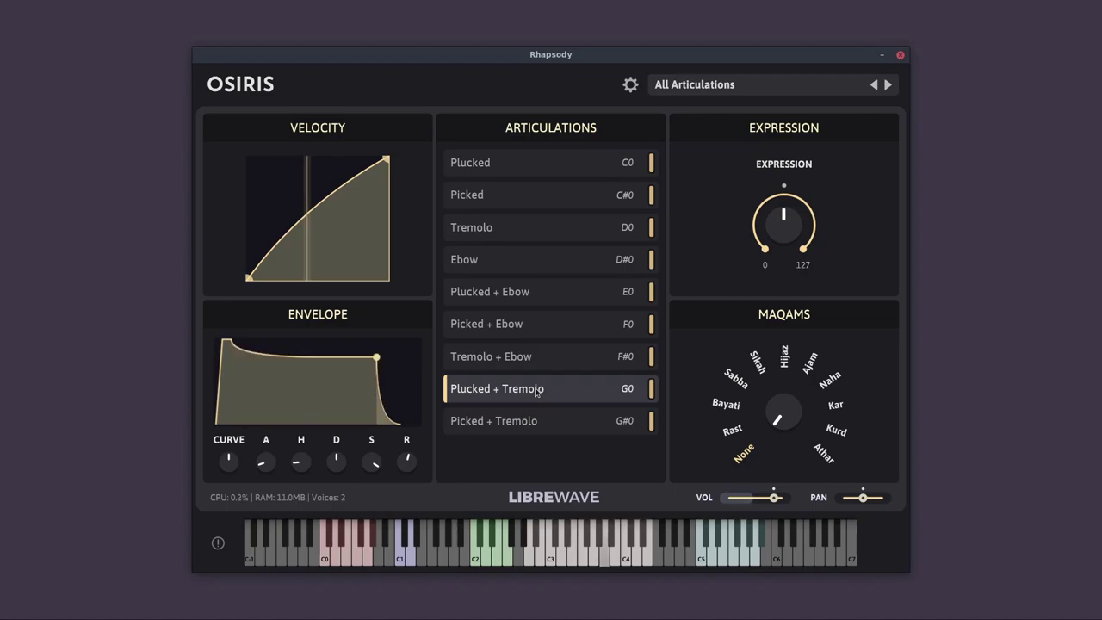
left_click(512, 430)
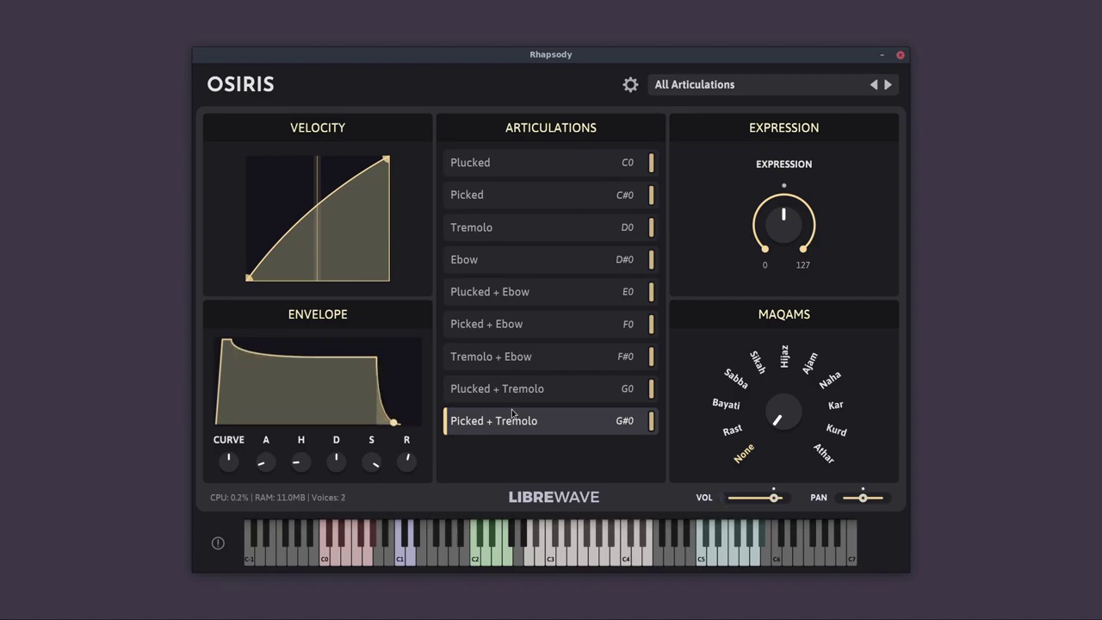
left_click(504, 357)
left_click(500, 331)
left_click(502, 301)
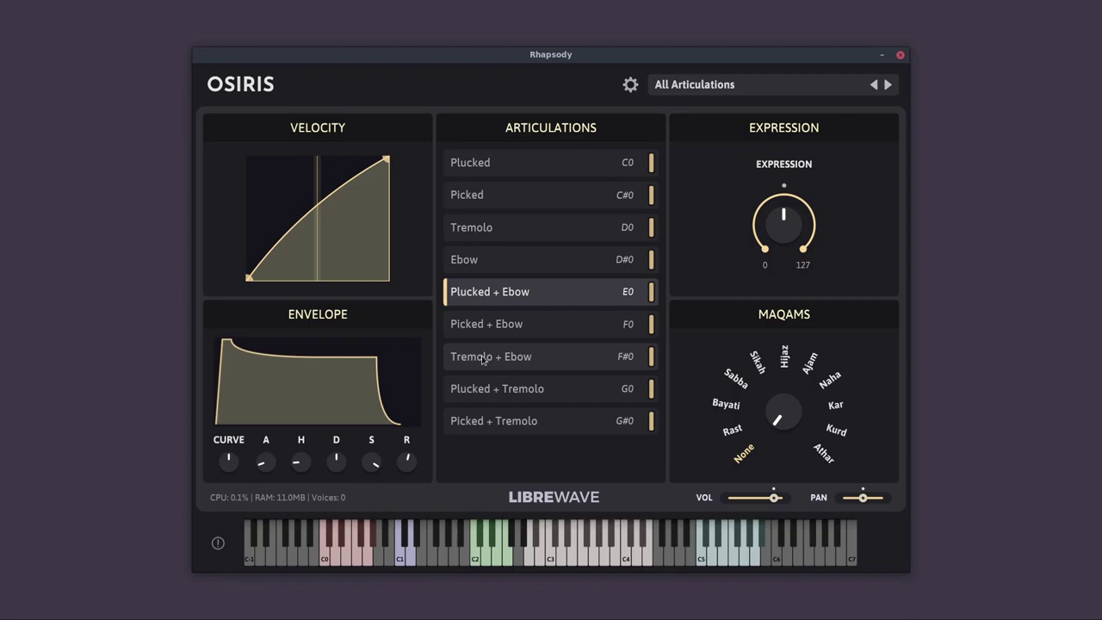
Select Plucked, try Picked, then go back to Plucked
left_click(533, 168)
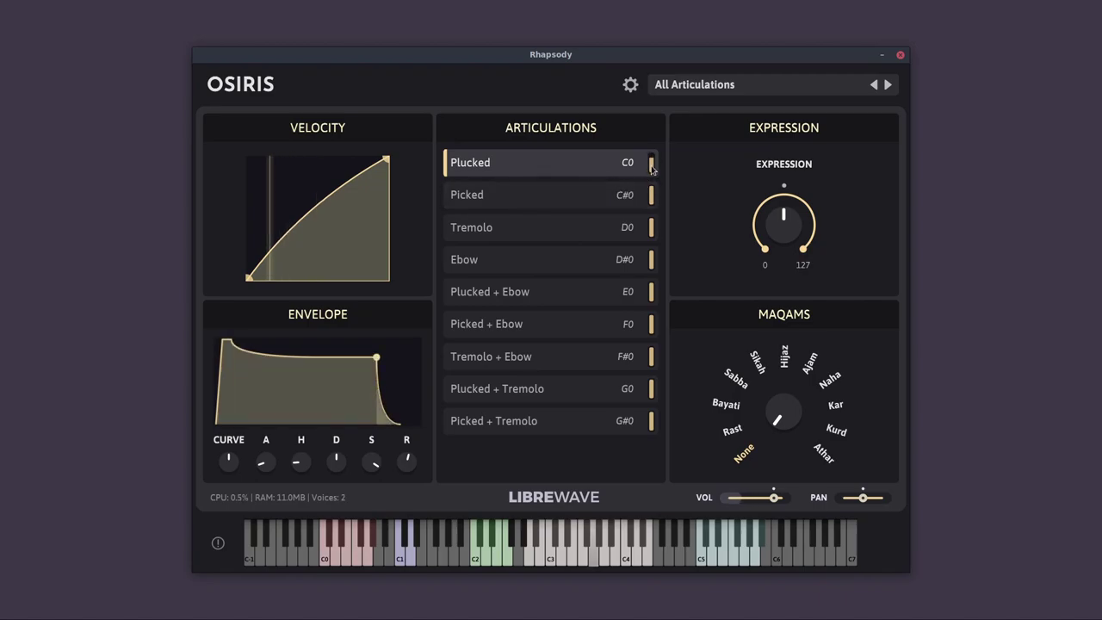
left_click(588, 195)
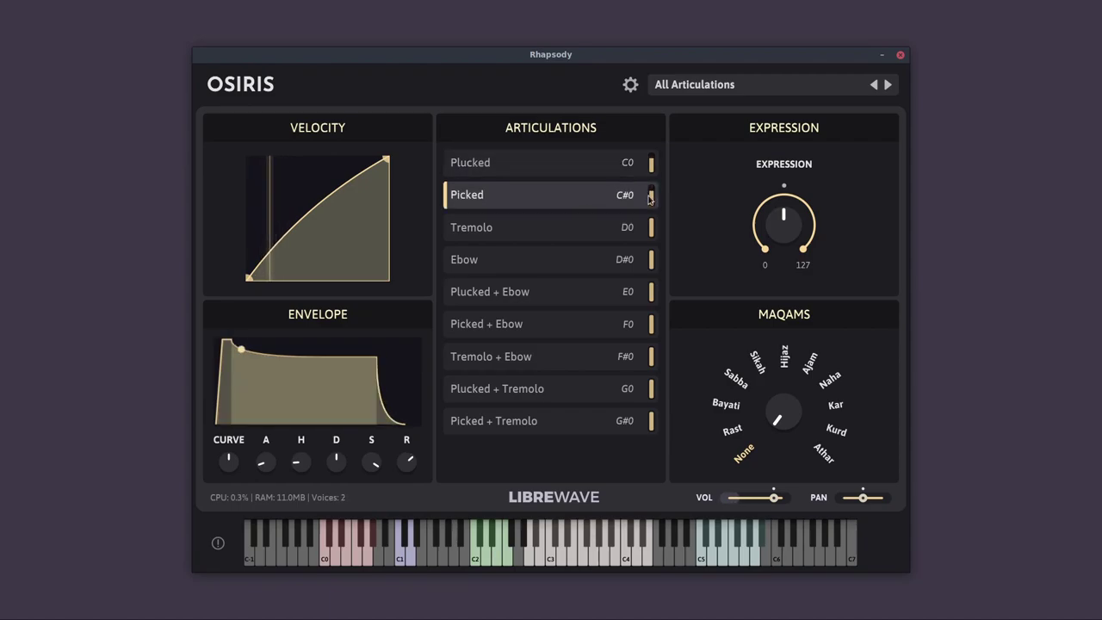
left_click(647, 163)
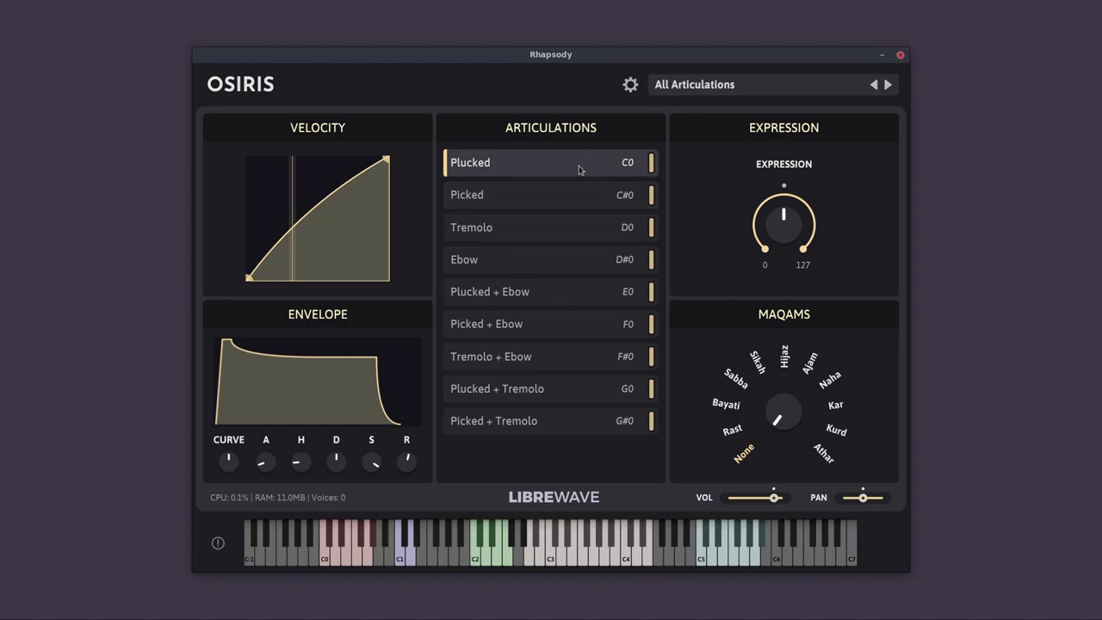
Browse the Osiris presets, then load the single-articulation Ebow preset
left_click(703, 86)
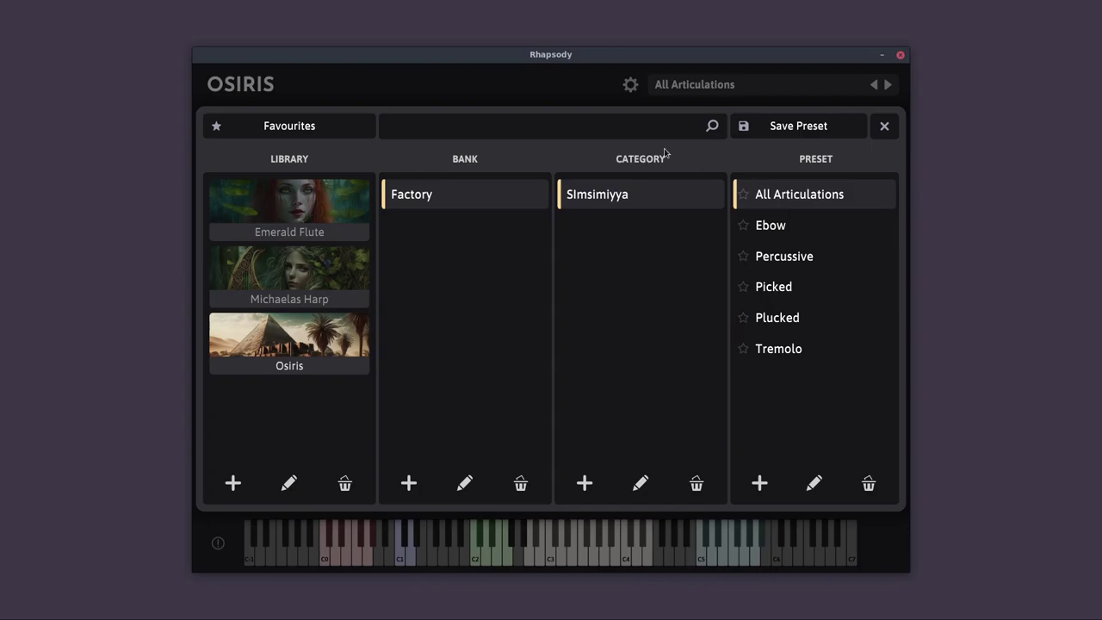
left_click(581, 99)
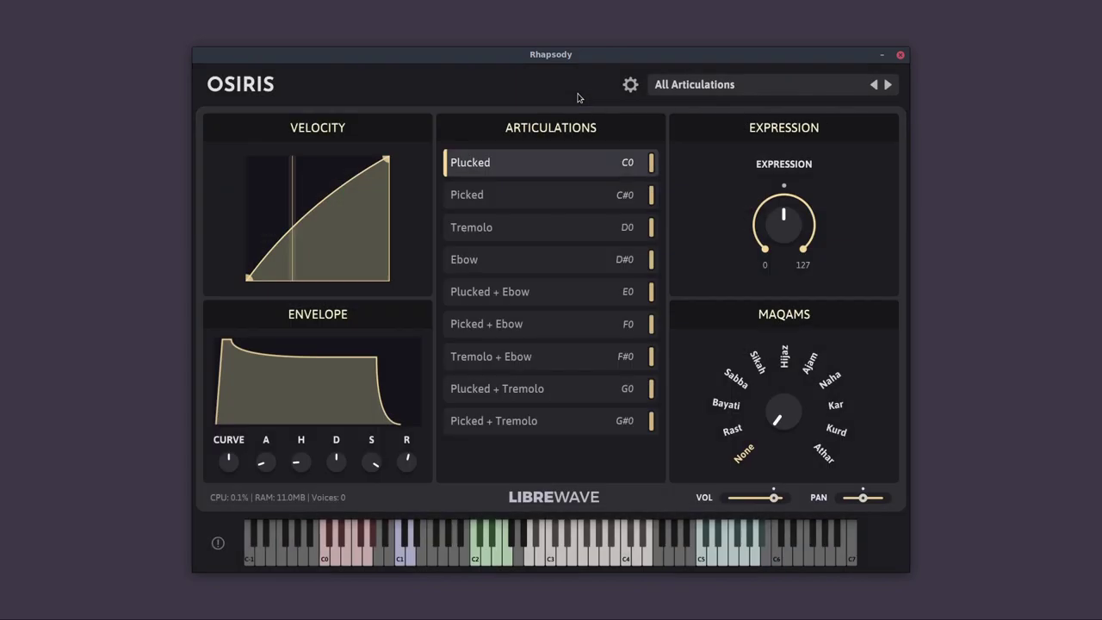
left_click(728, 86)
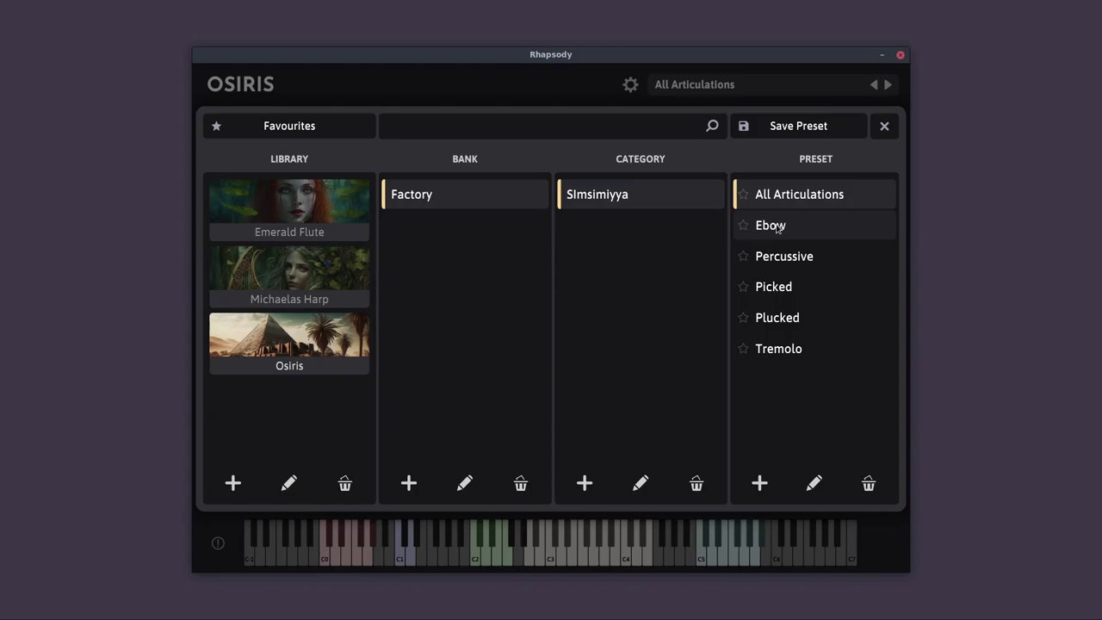
left_click(778, 228)
left_click(704, 90)
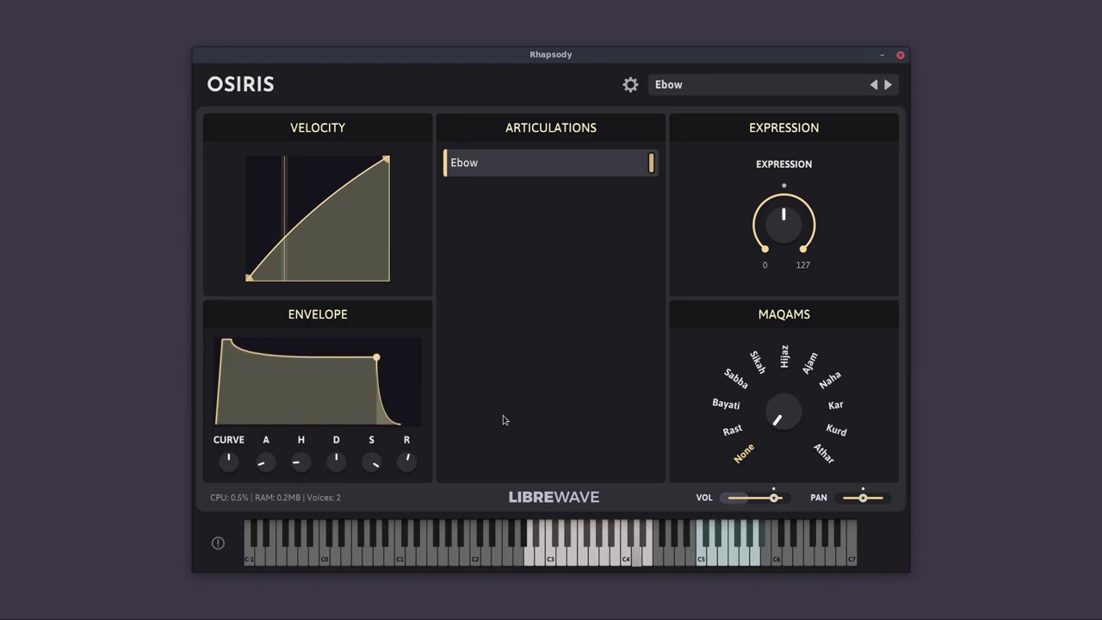
Load the Percussive preset from the preset browser
left_click(712, 90)
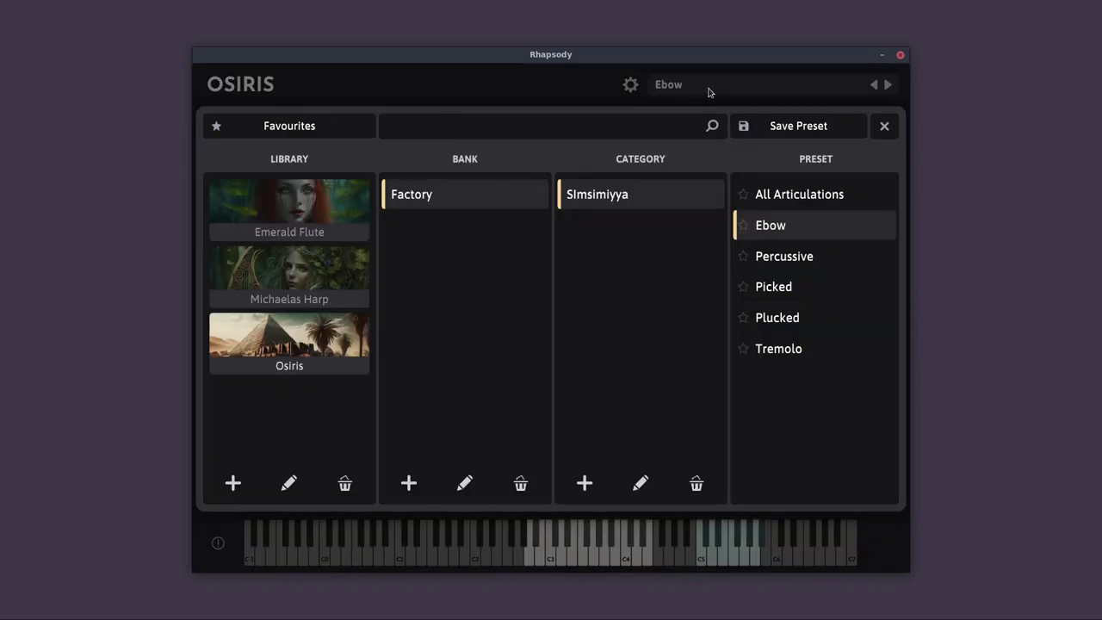
left_click(786, 254)
left_click(738, 84)
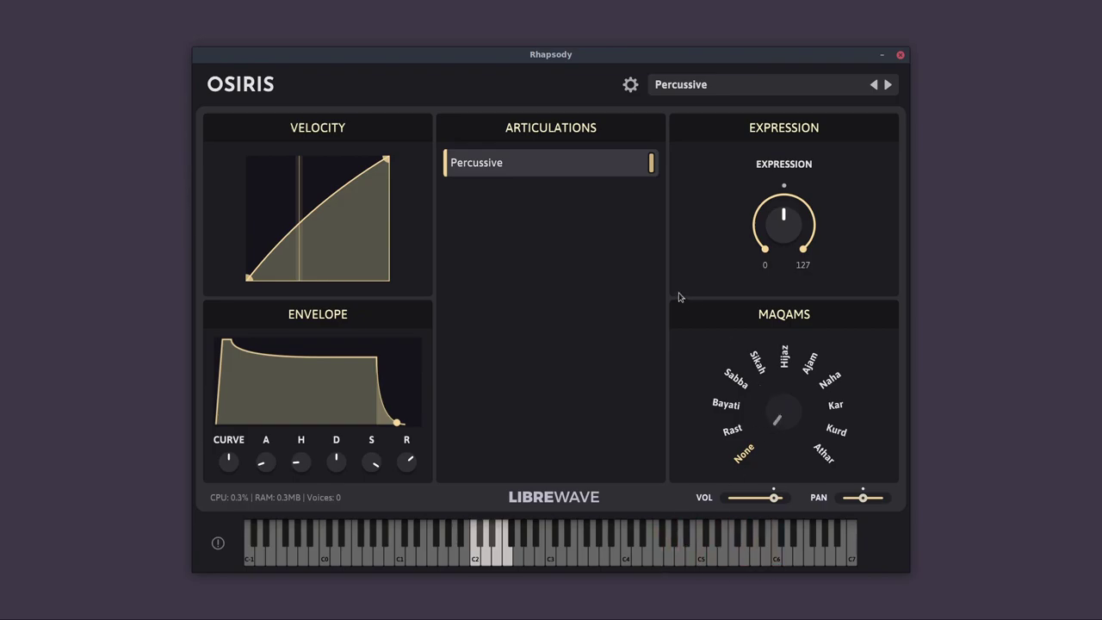
Load the Picked preset, then the Plucked preset
left_click(730, 84)
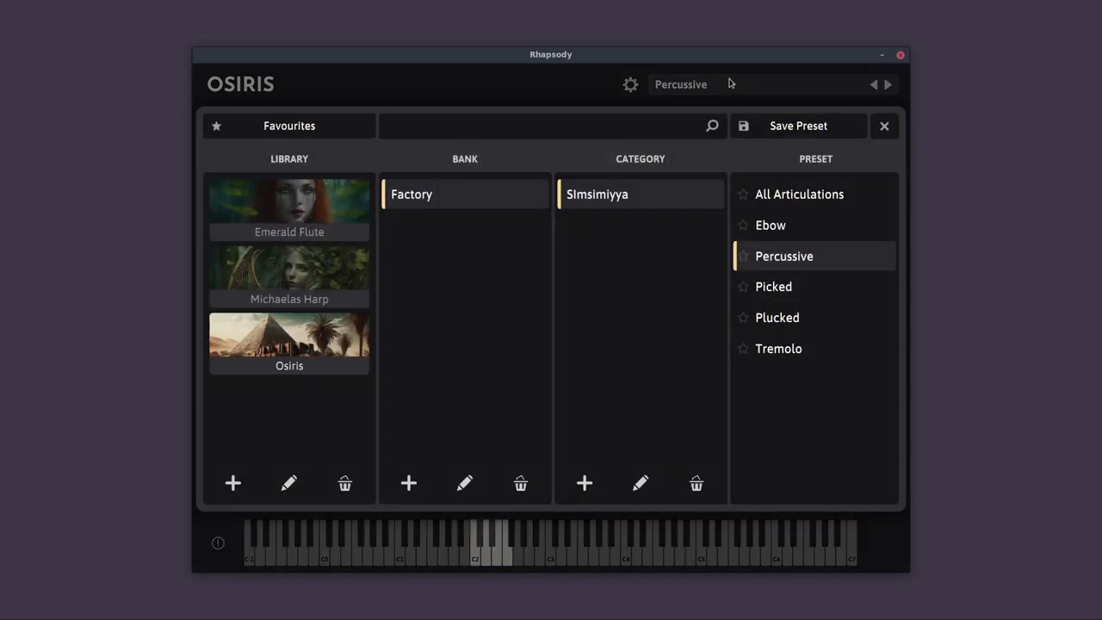
left_click(786, 287)
left_click(754, 91)
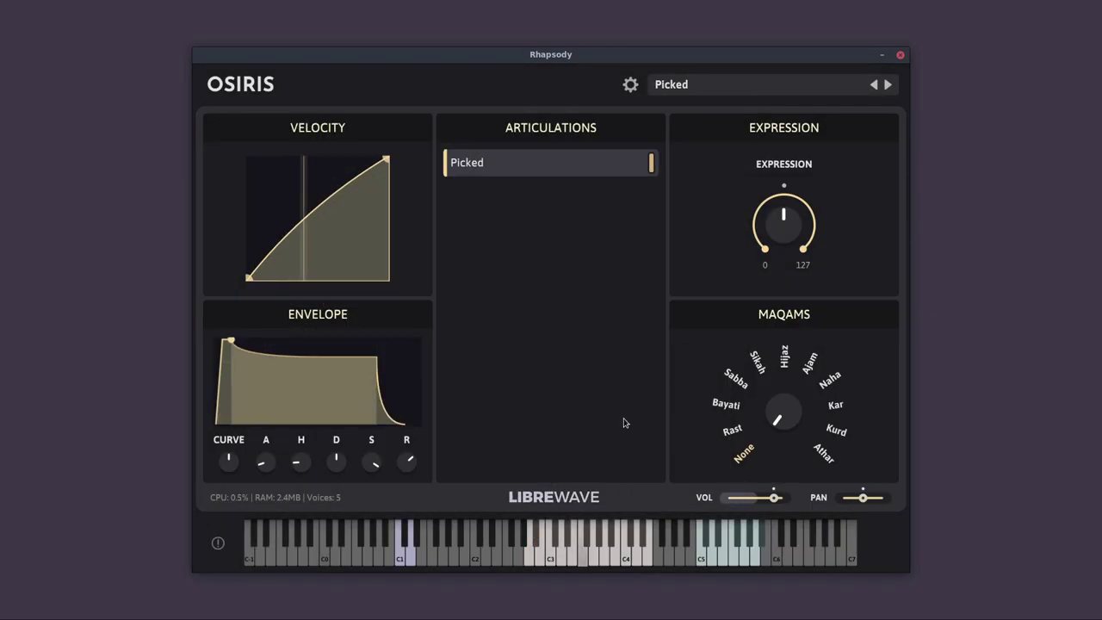
left_click(689, 91)
left_click(786, 321)
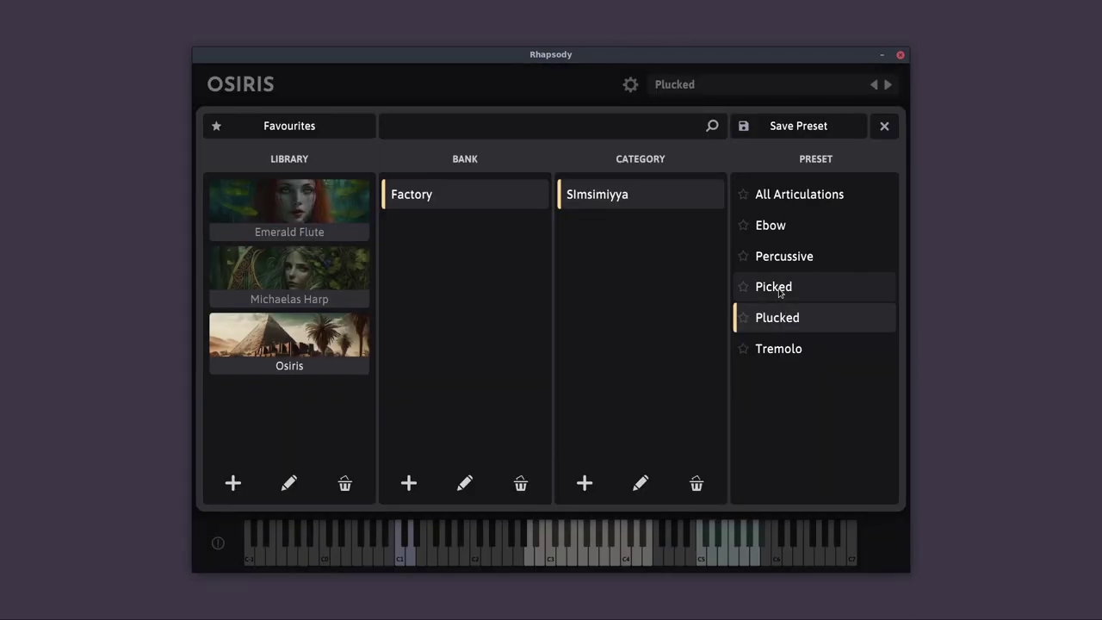
left_click(711, 84)
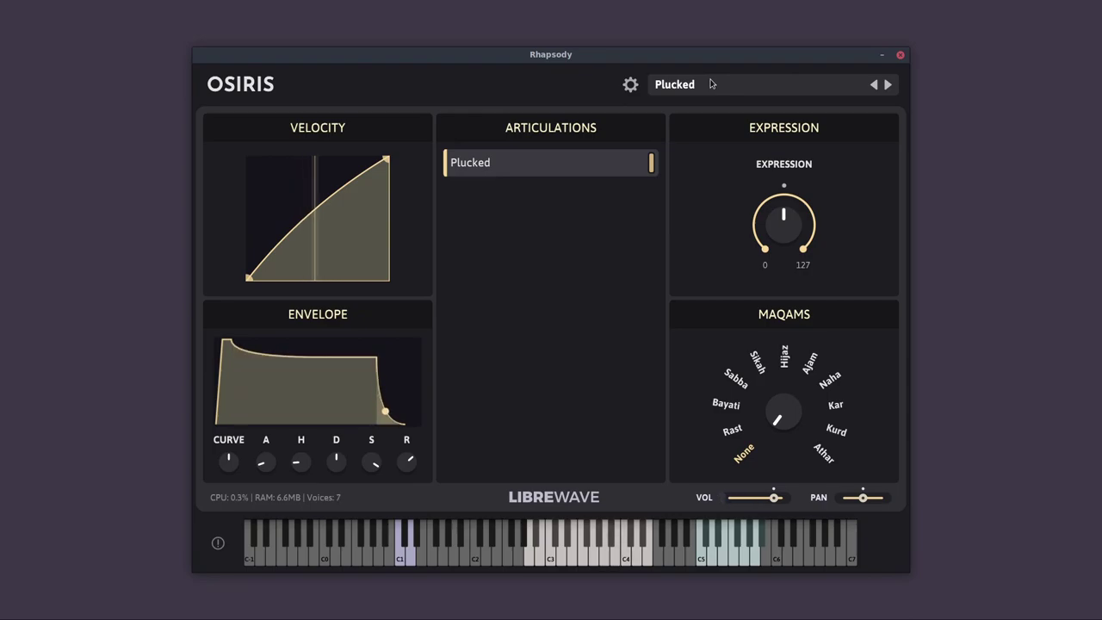
Load the Tremolo preset, then switch back to All Articulations
left_click(713, 86)
left_click(778, 348)
left_click(734, 96)
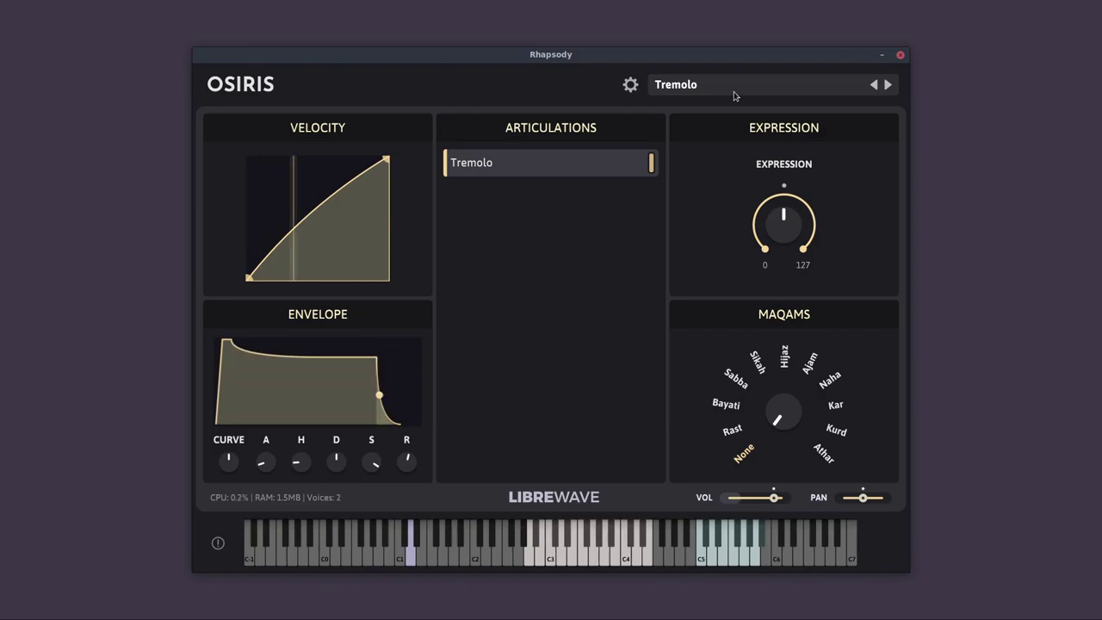
left_click(735, 96)
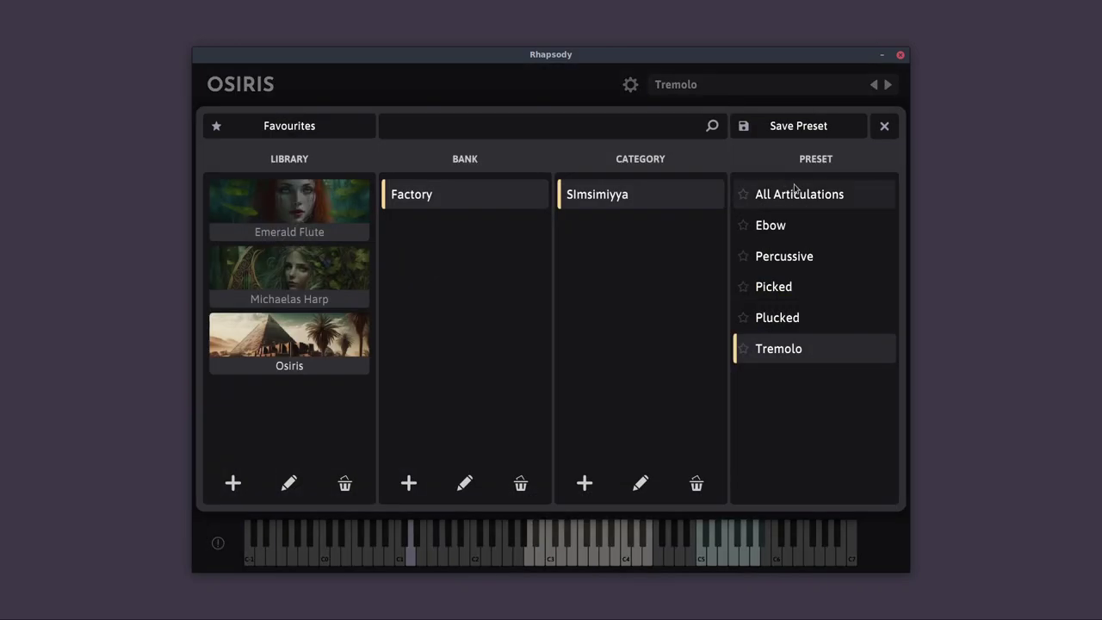
left_click(769, 88)
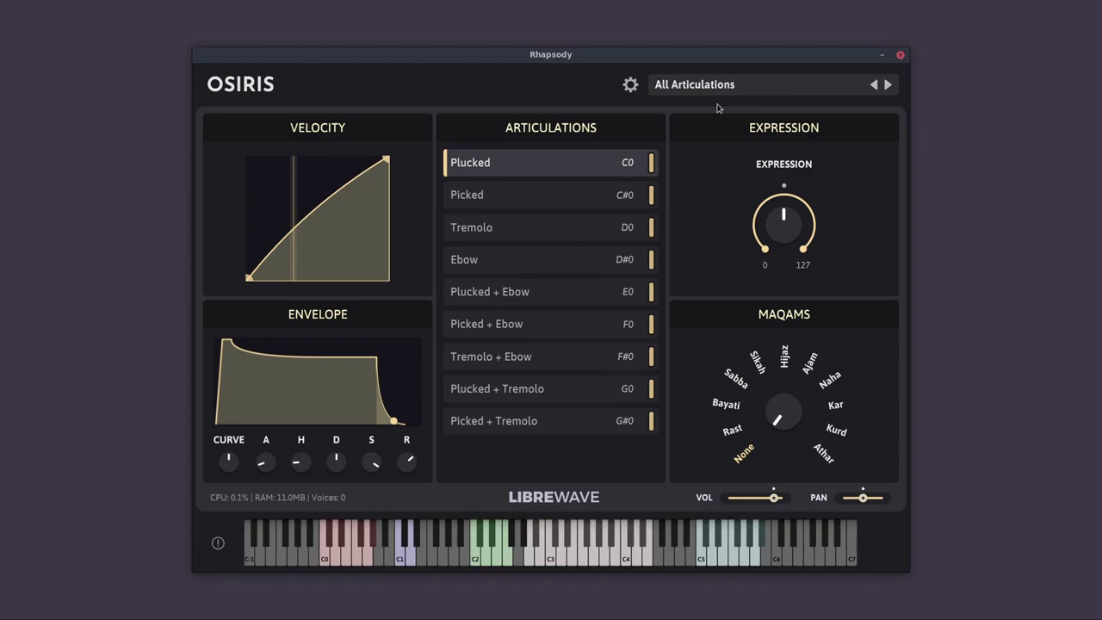
Enable MPE Mode on the settings' MPE page and bring up the modulation target list
left_click(631, 87)
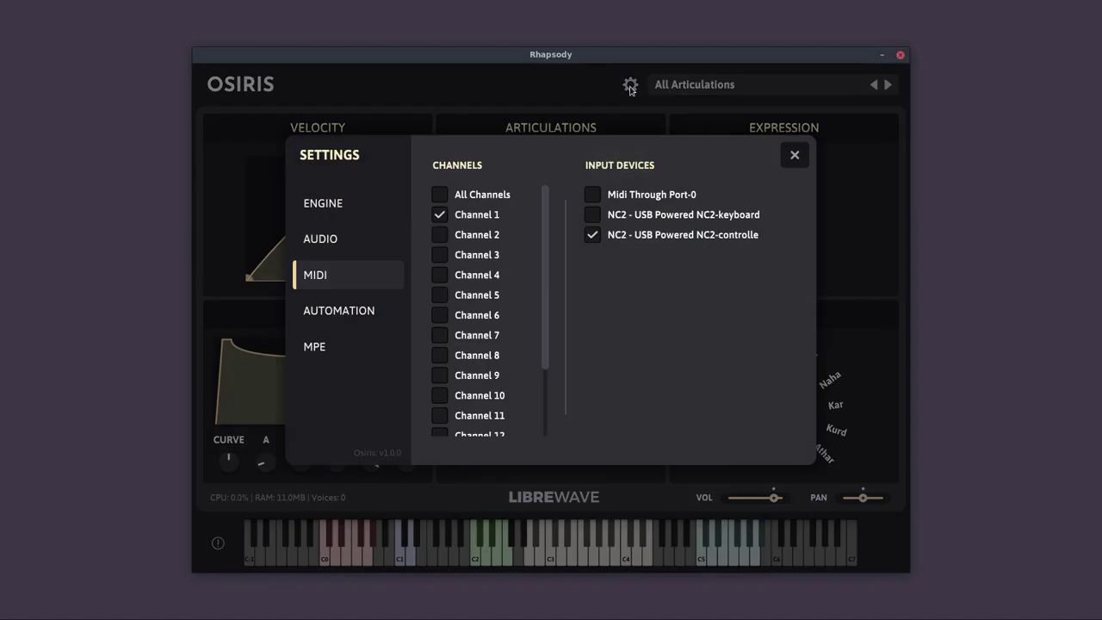
left_click(316, 350)
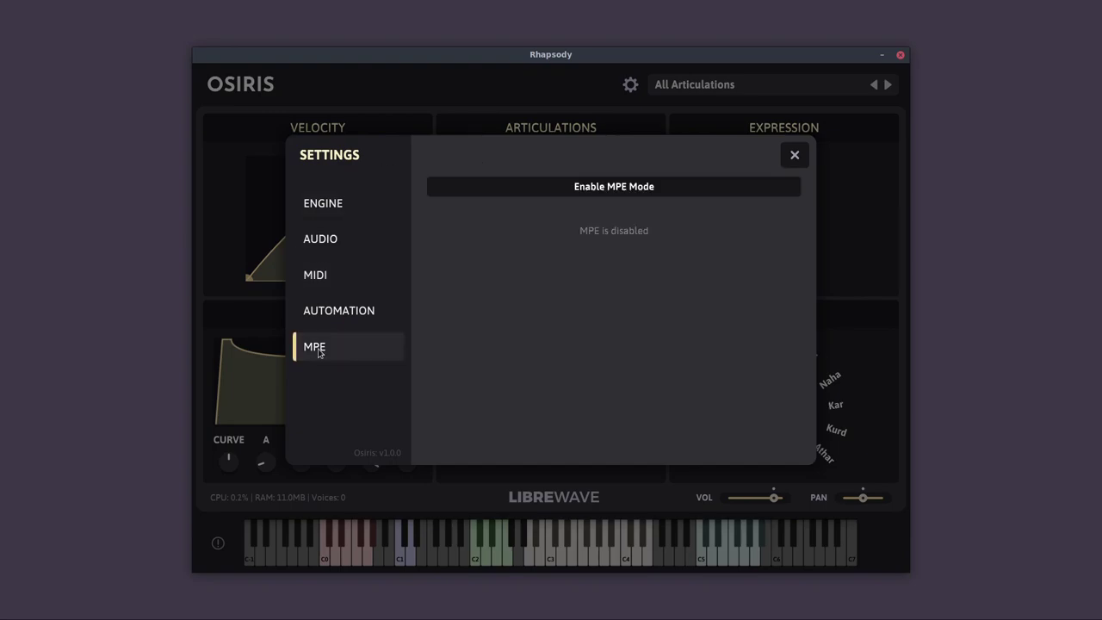
left_click(612, 190)
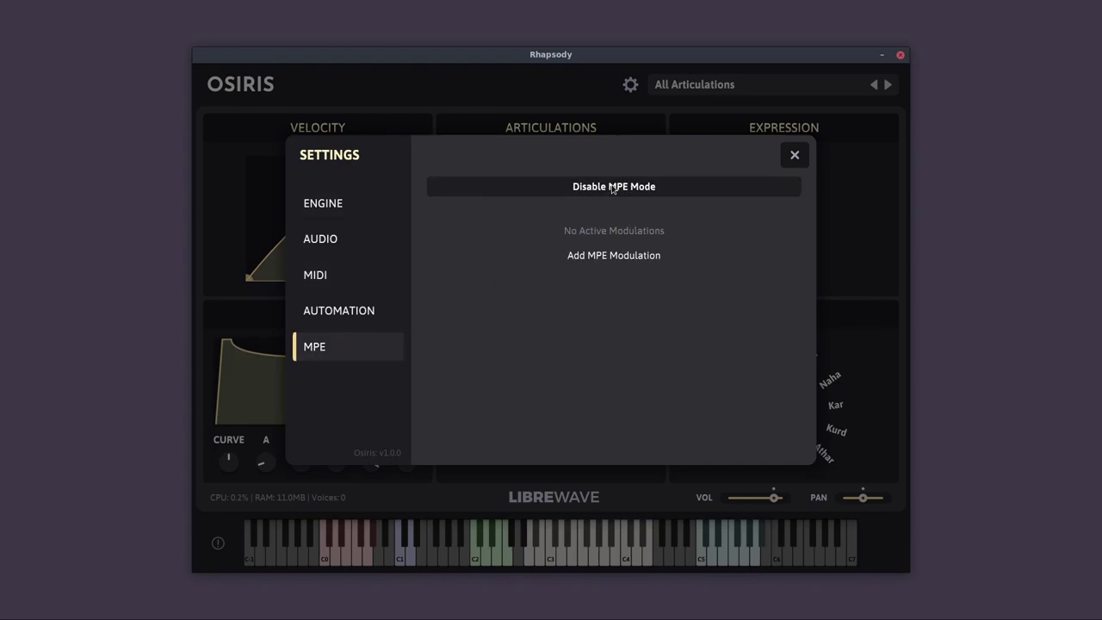
left_click(598, 257)
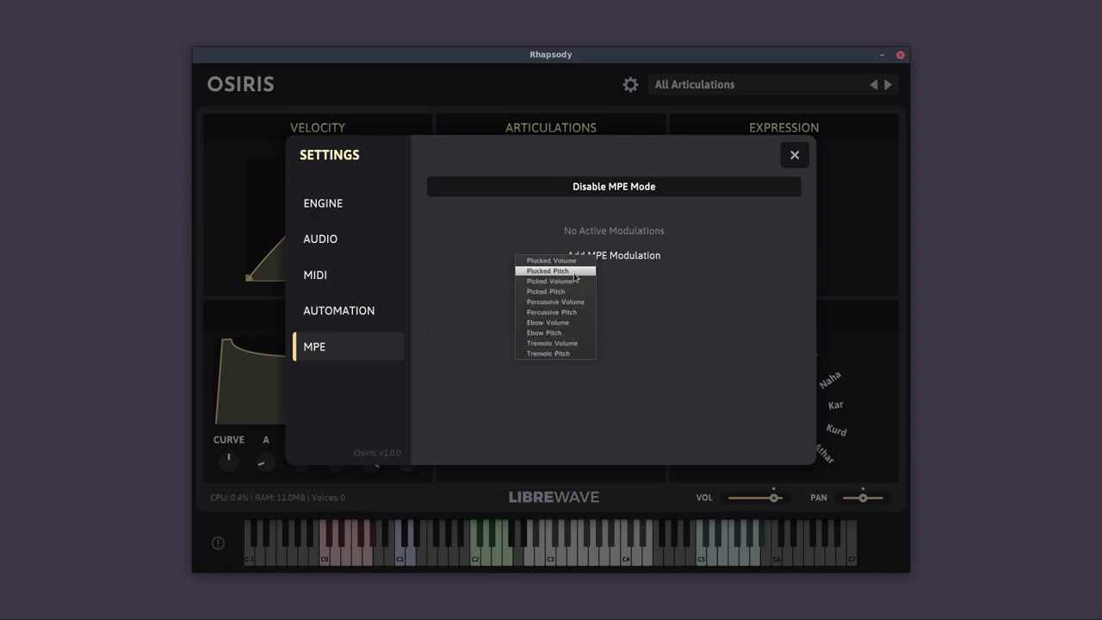
Add a Plucked Volume MPE modulation with the Press gesture
left_click(557, 261)
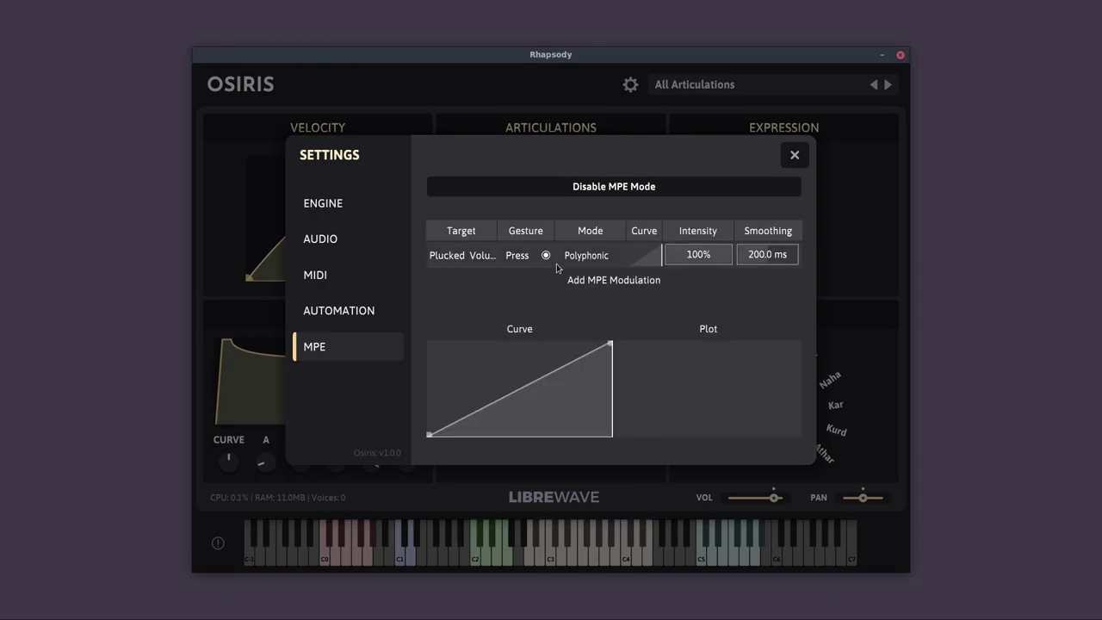
left_click(529, 256)
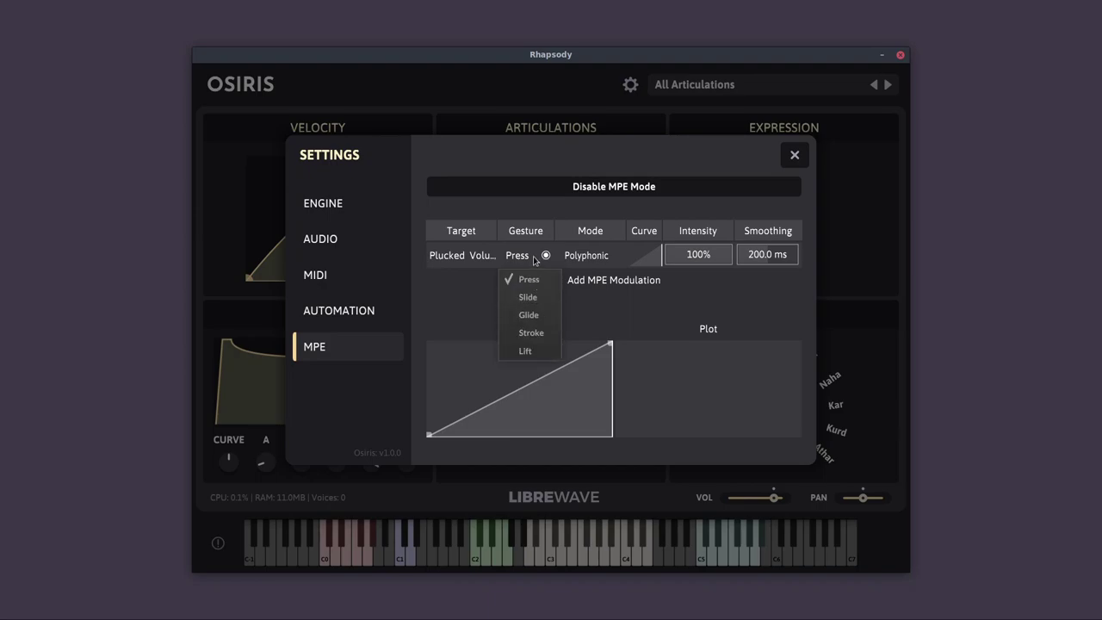
left_click(534, 260)
Bend and edit the modulation curve, delete the modulation, and disable MPE mode
left_click_drag(522, 394, 568, 373)
double_click(572, 396)
left_click_drag(507, 411, 487, 379)
double_click(489, 381)
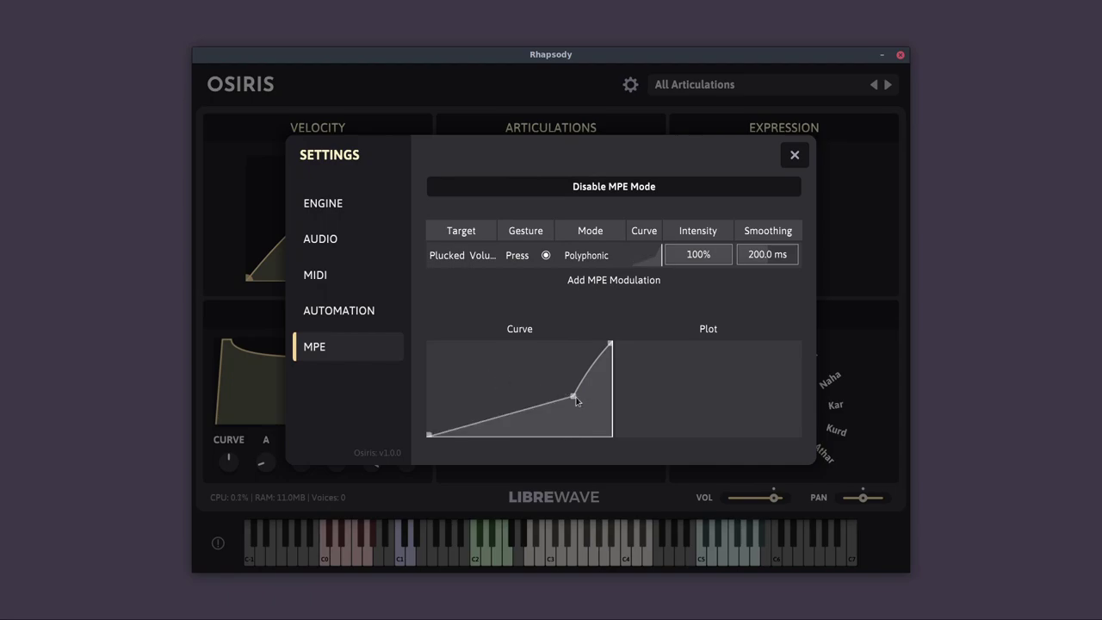
double_click(574, 397)
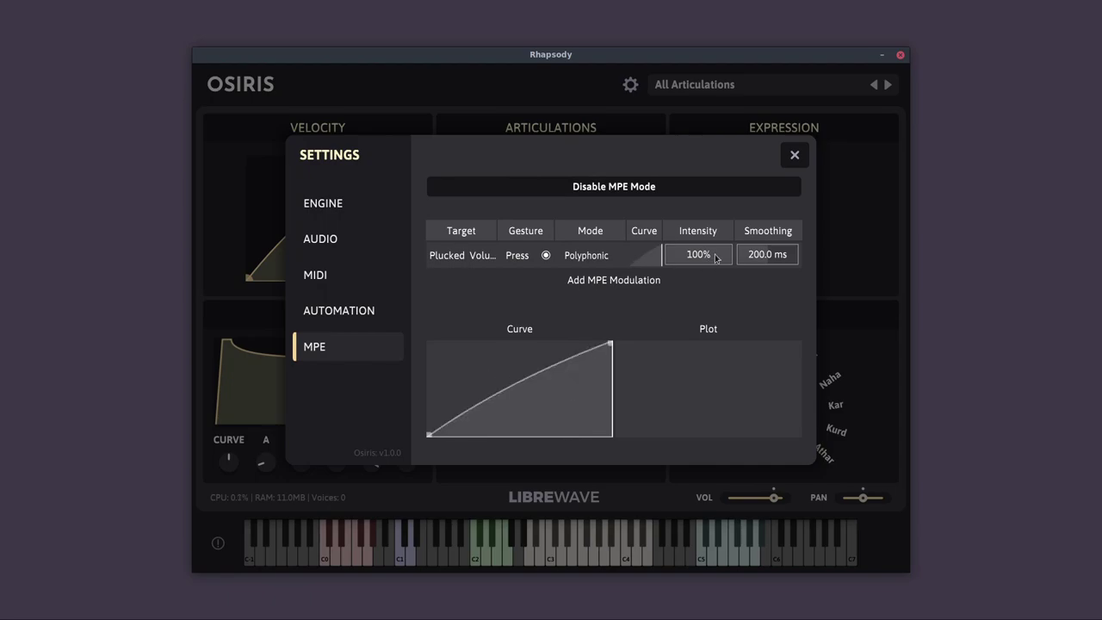
right_click(457, 256)
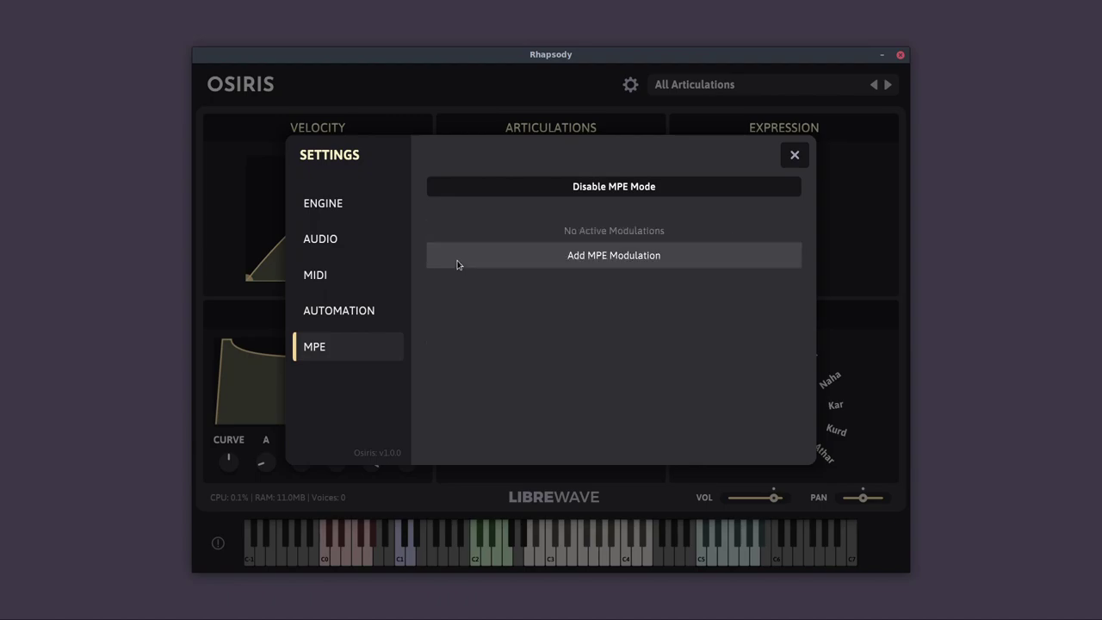
left_click(630, 193)
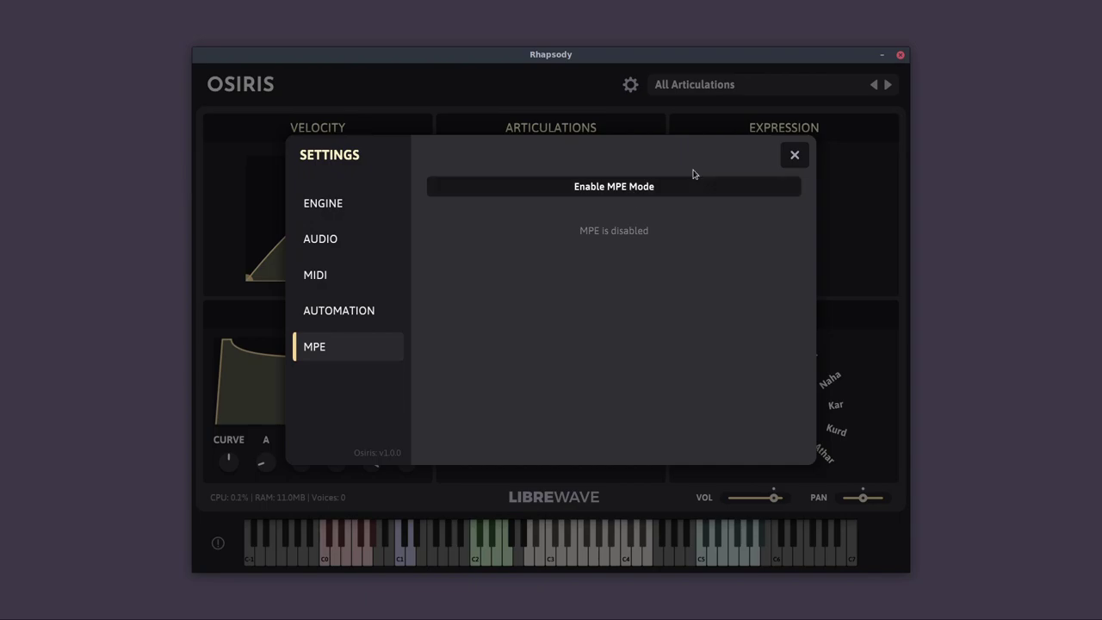
Close Osiris Settings and audition the Picked, Tremolo, then Plucked articulations, ending on Plucked
key("Escape")
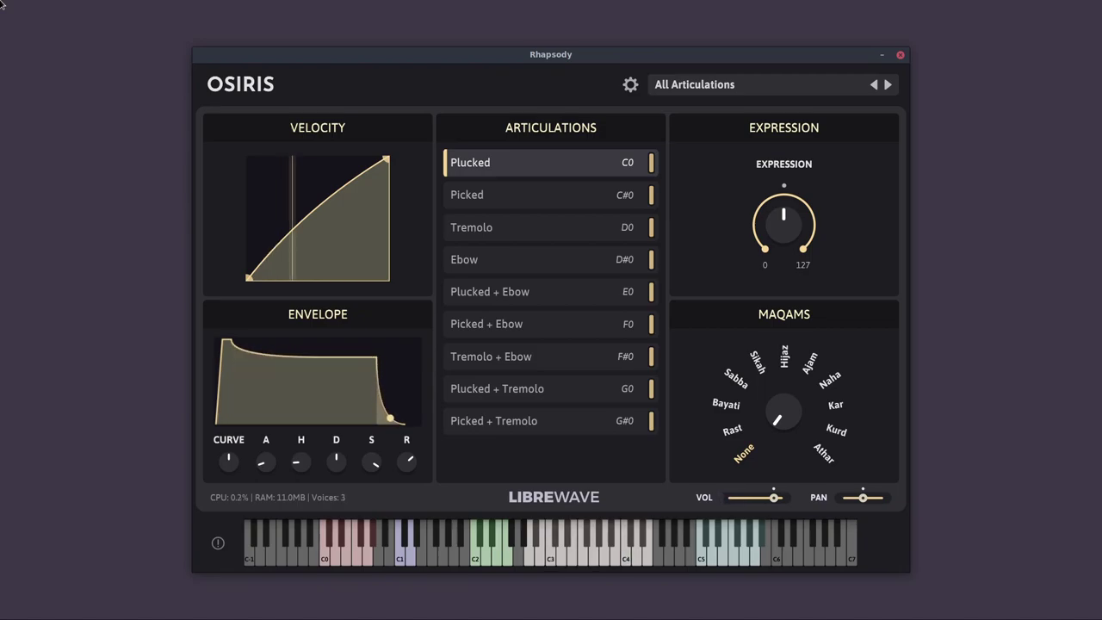
left_click(544, 198)
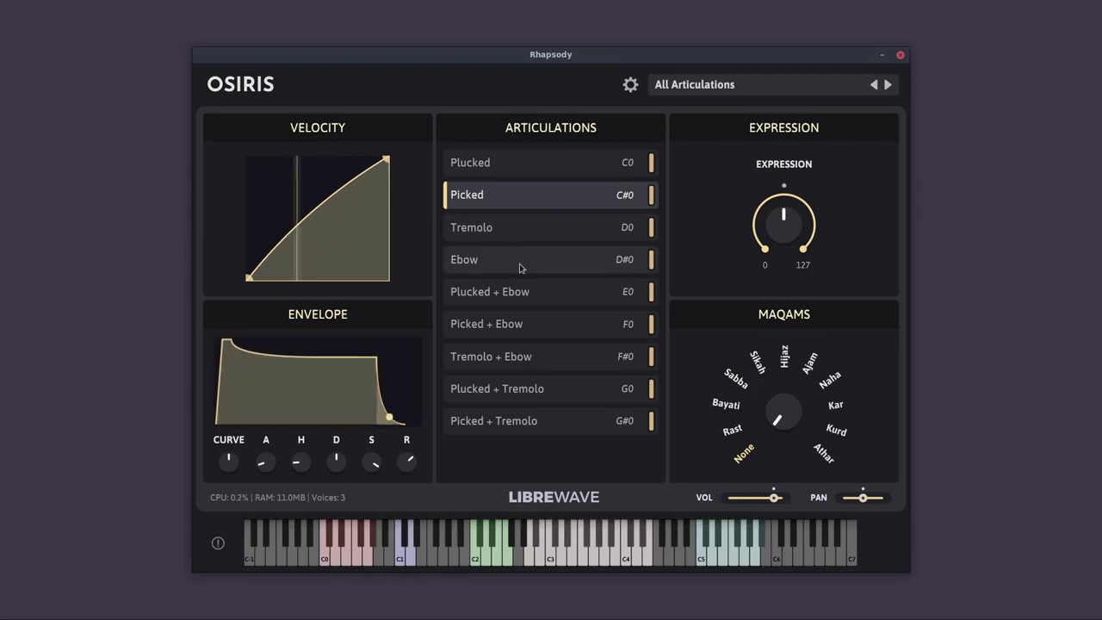
left_click(516, 229)
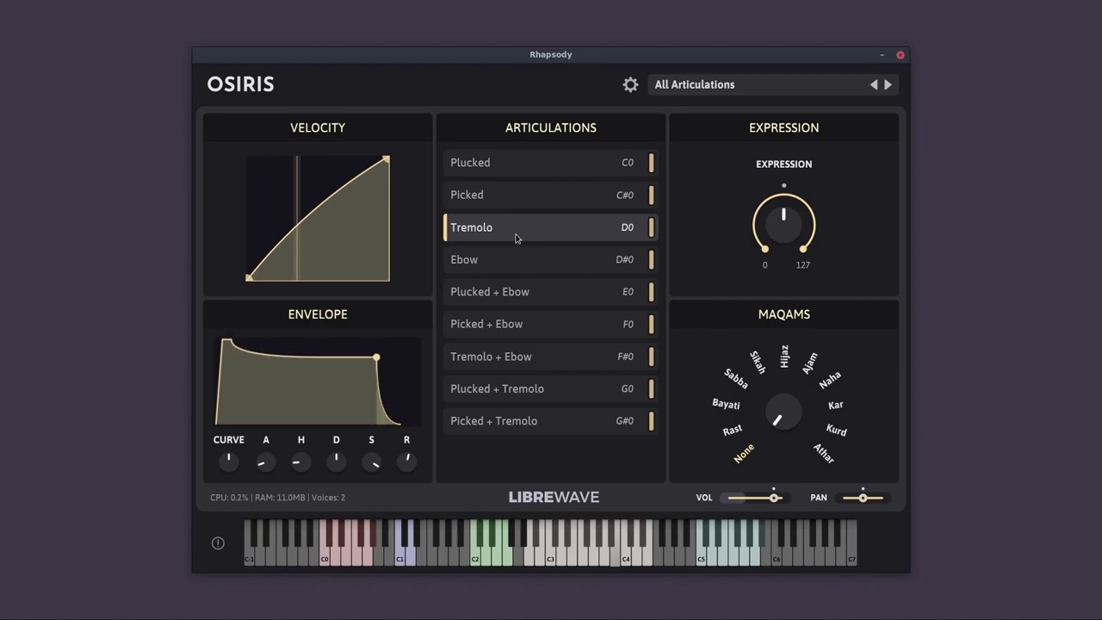
left_click(518, 173)
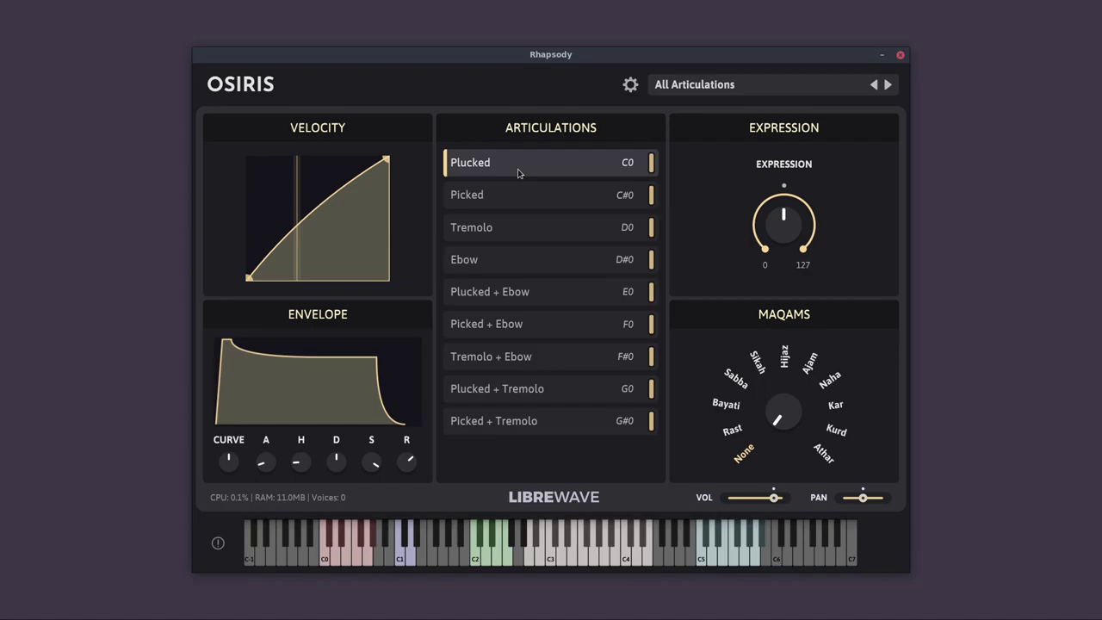